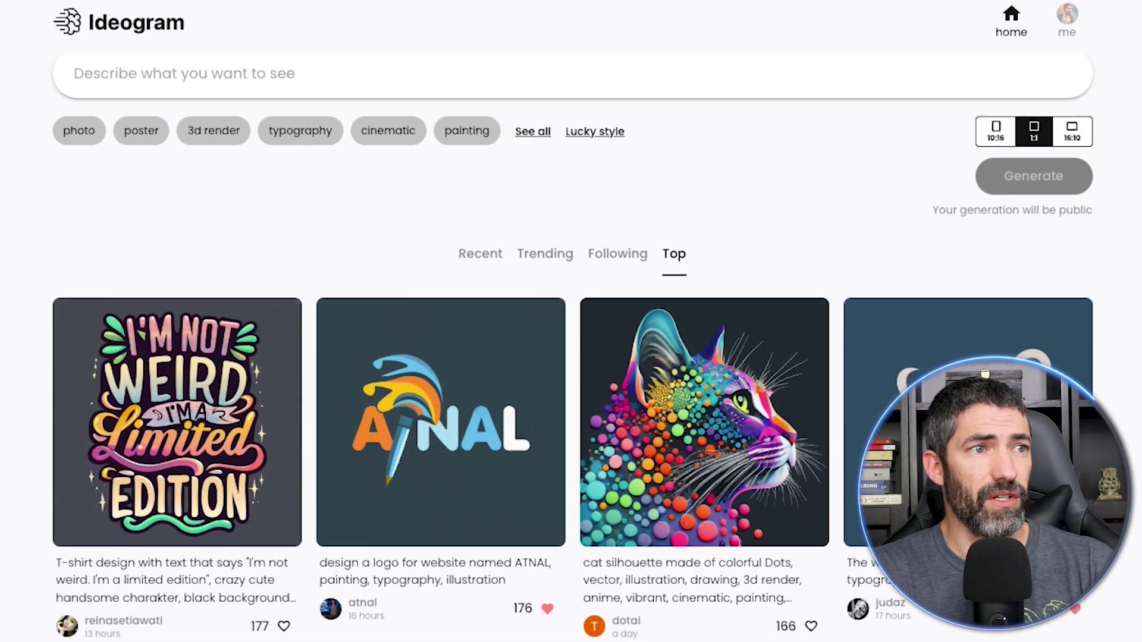
# Enter the prompt 'cute fox drinking a cup of coffee with typography that says "Life is Brew-tiful"'
pyautogui.scroll(-8, 570, 357)
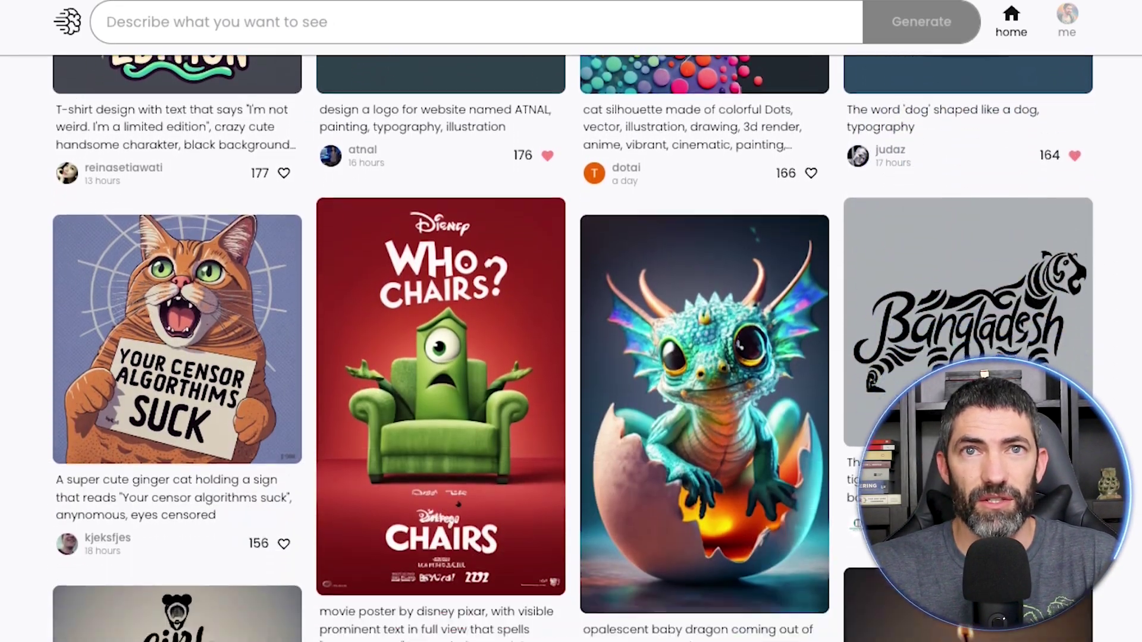
pyautogui.scroll(-15, 571, 357)
pyautogui.scroll(-17, 571, 357)
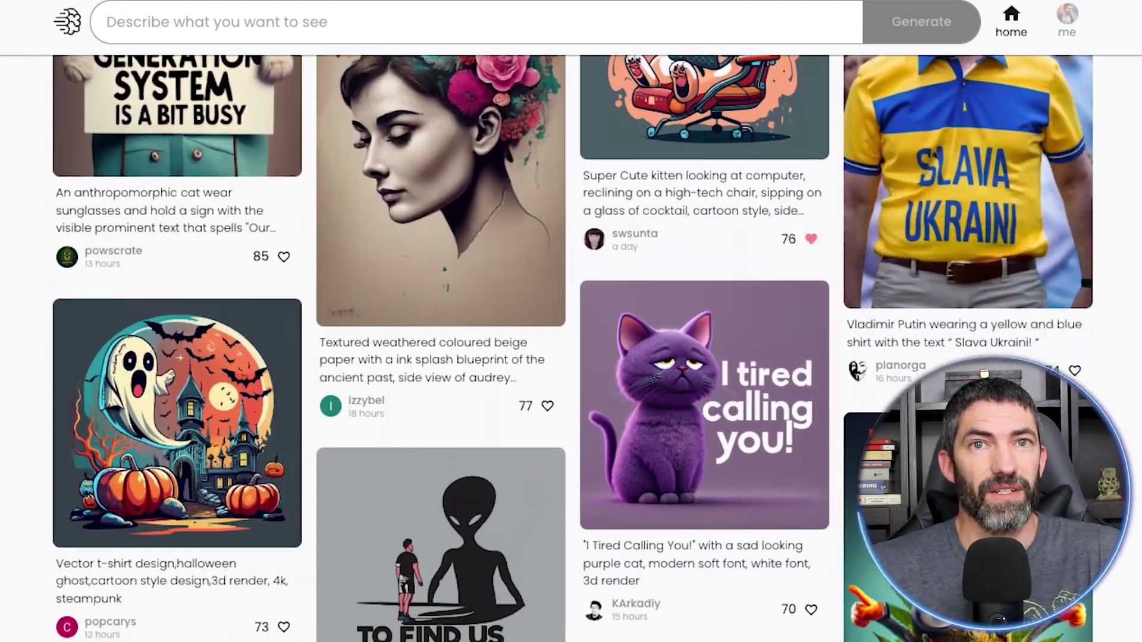
pyautogui.scroll(-8, 571, 356)
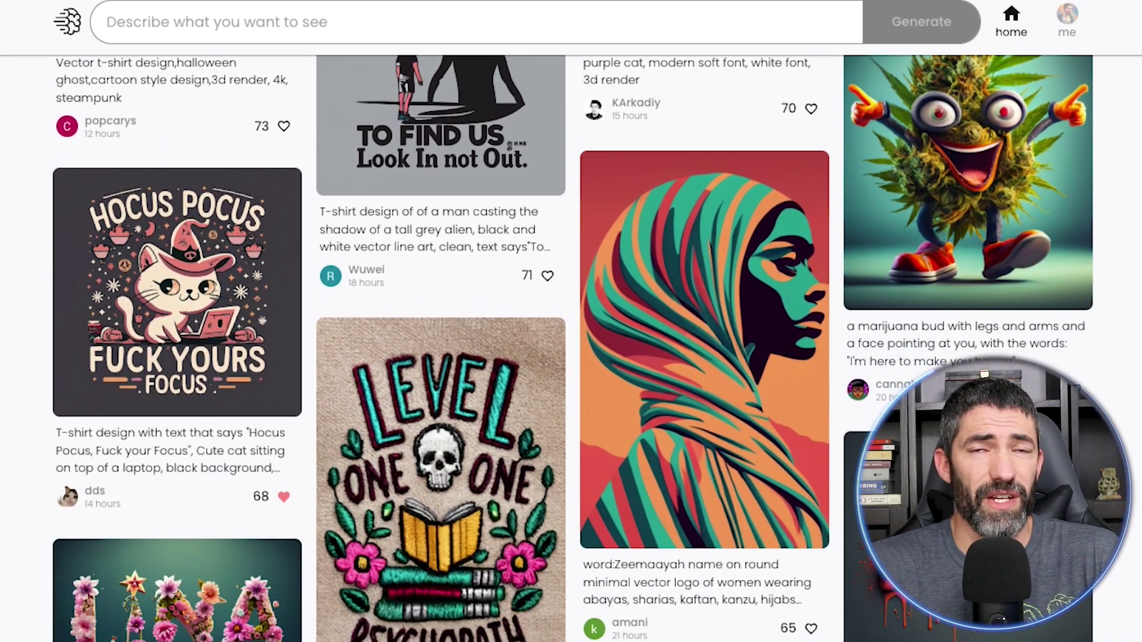
pyautogui.scroll(-18, 571, 357)
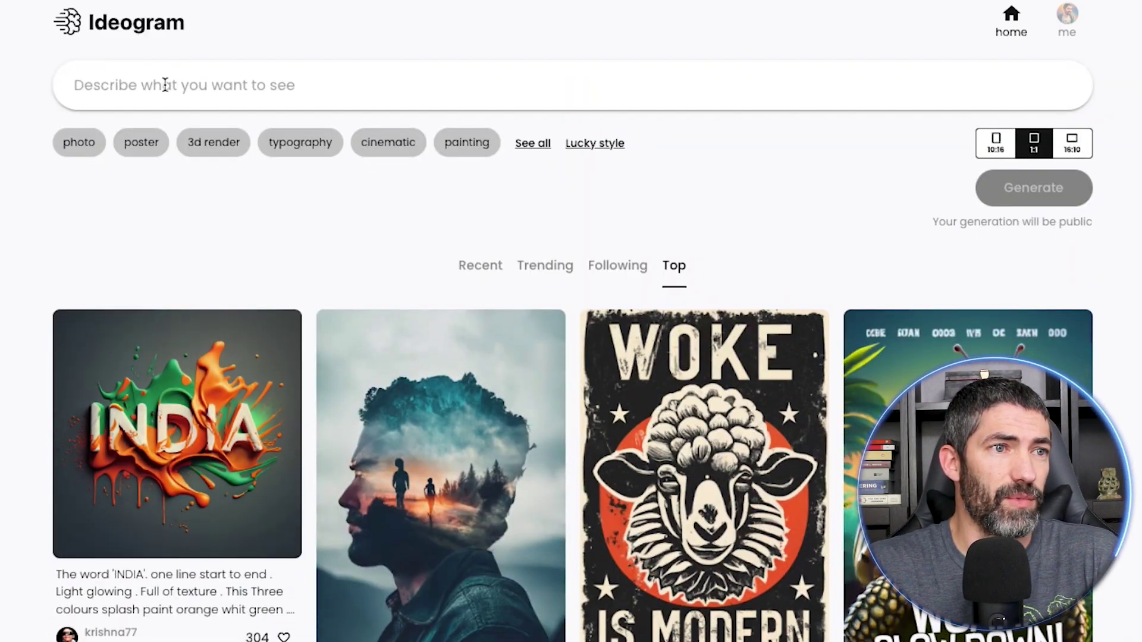
pyautogui.click(173, 90)
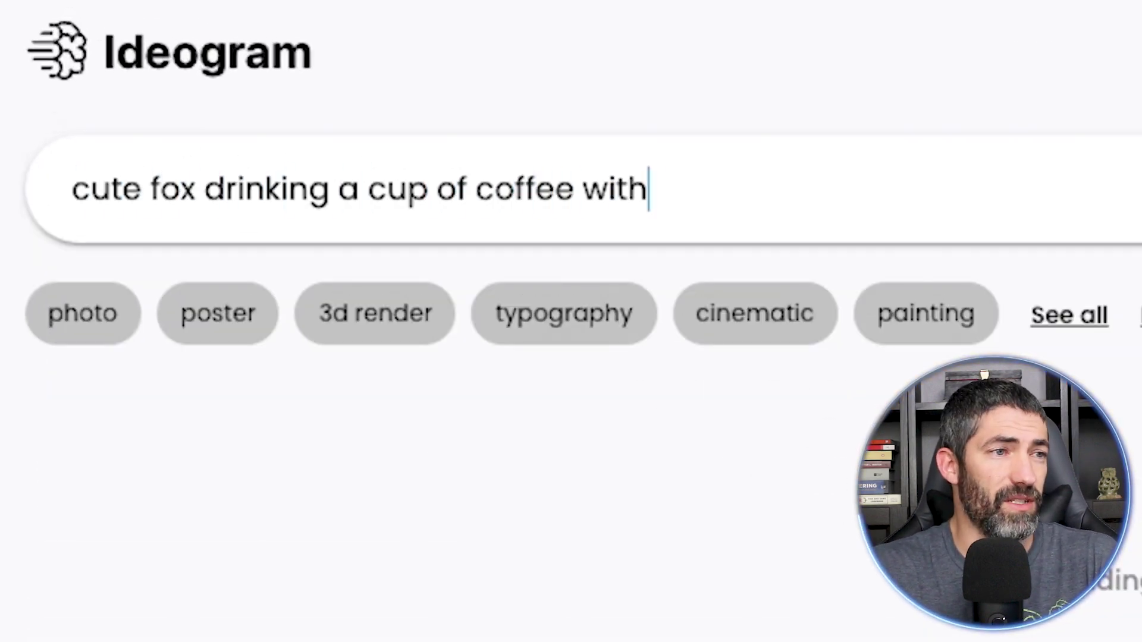
pyautogui.write('cute fox drinking a cup of coffee with typography that says "Life ')
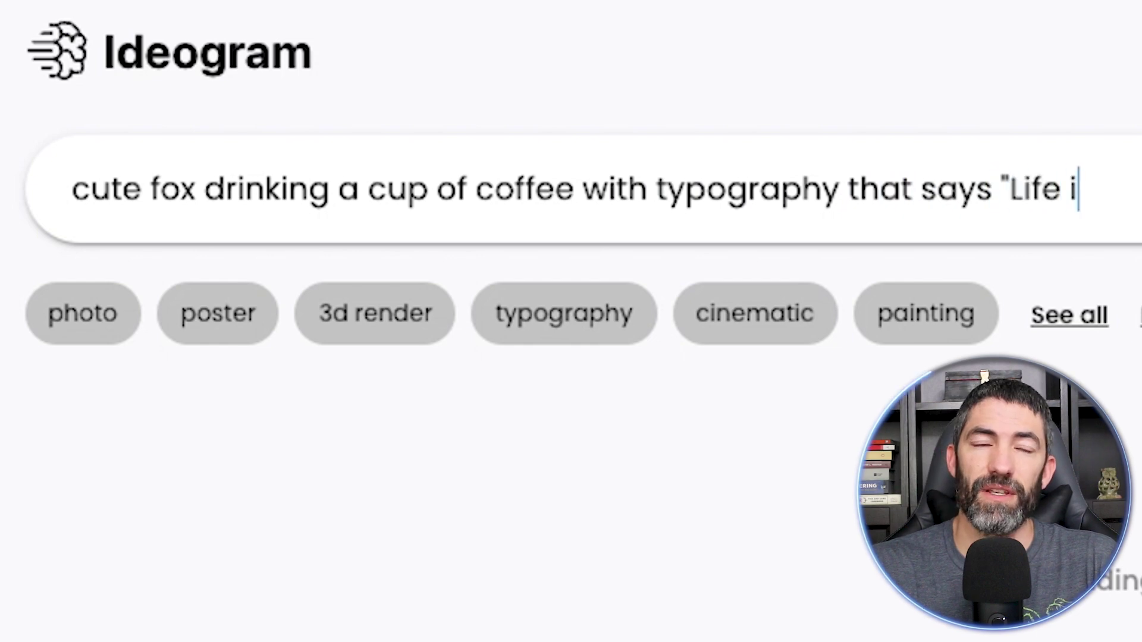
pyautogui.write('is Brew-tiful"')
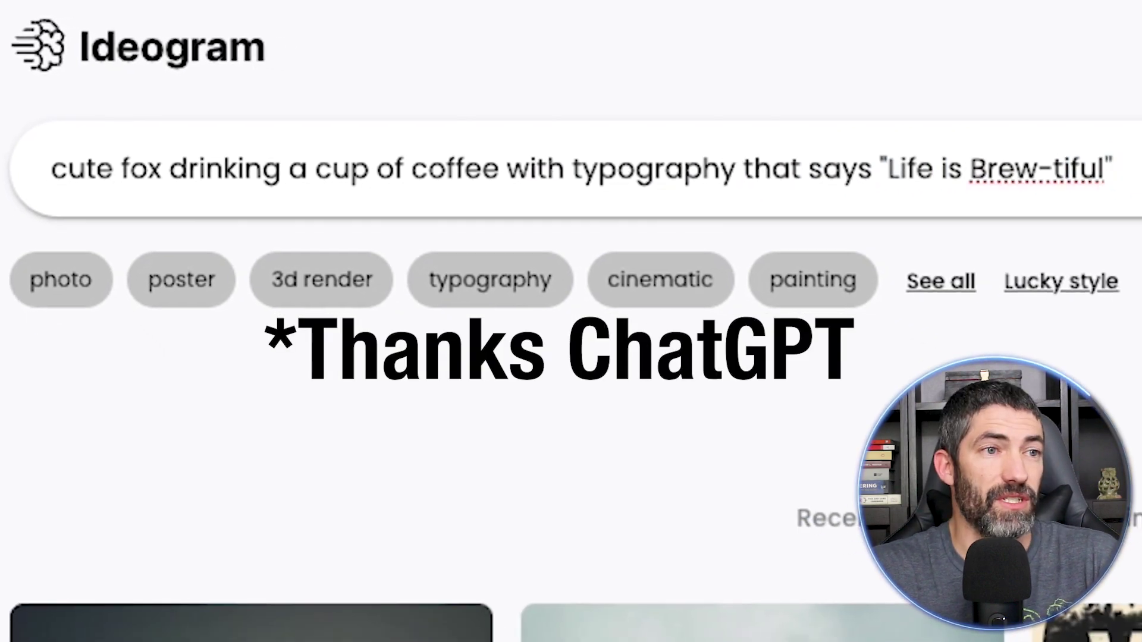
# Review the style and aspect ratio options, keep 1:1, and generate four fox images
pyautogui.click(921, 298)
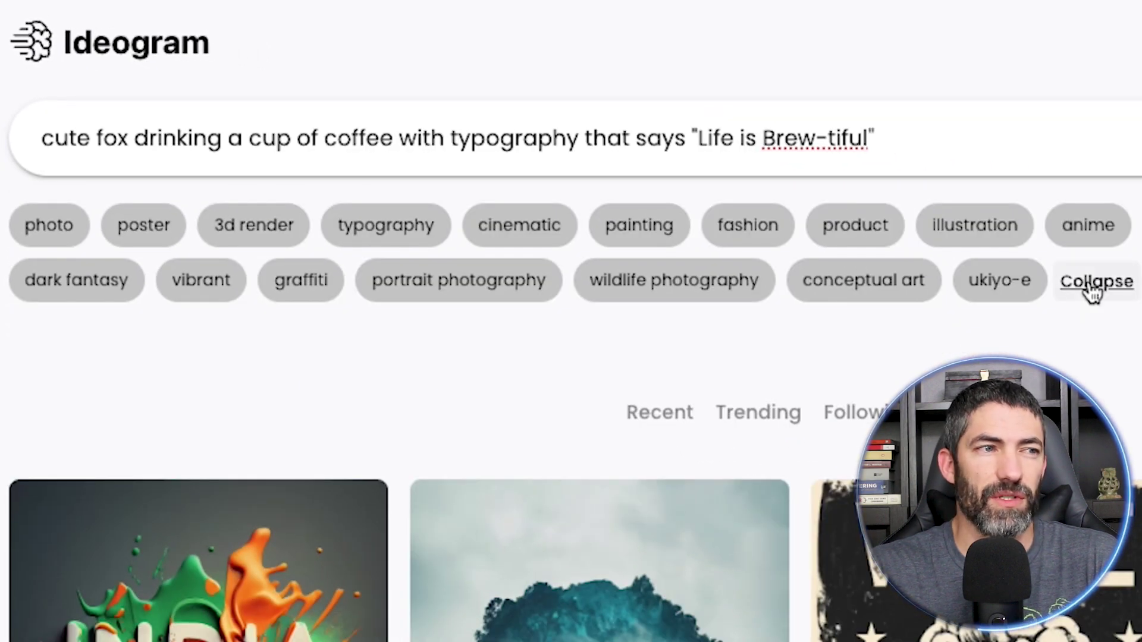
pyautogui.click(1091, 288)
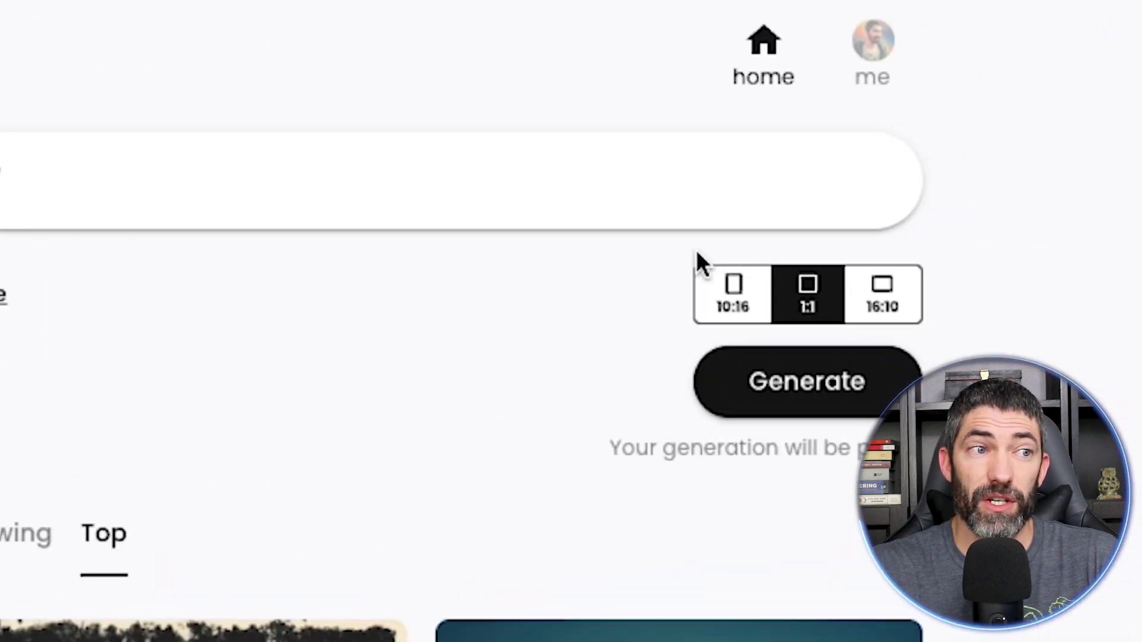
pyautogui.click(734, 289)
pyautogui.click(884, 293)
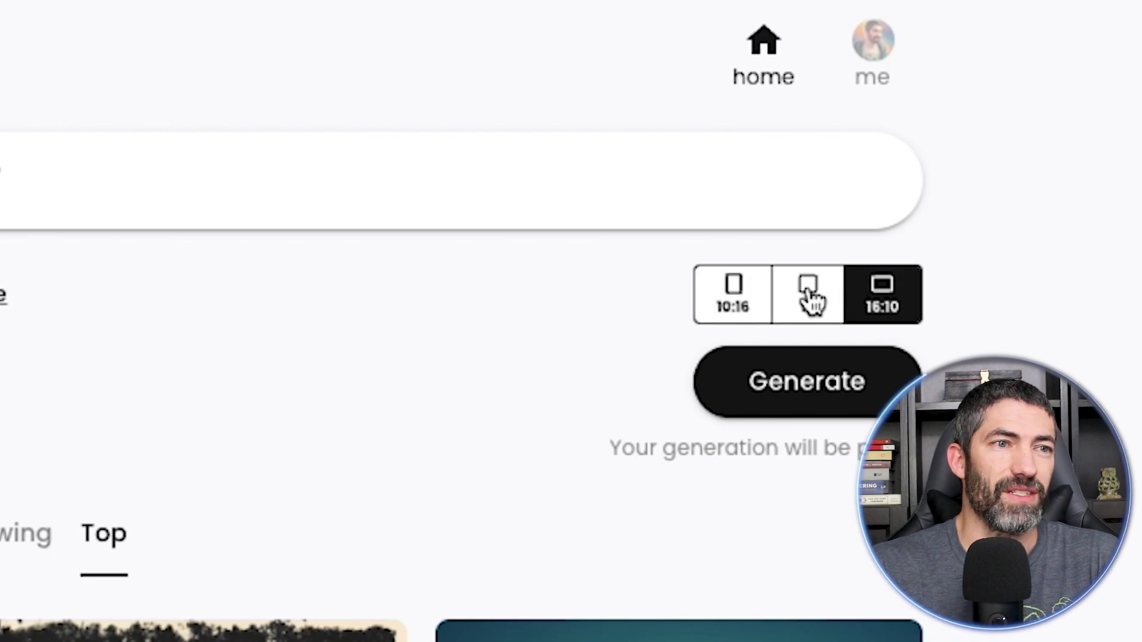
pyautogui.click(802, 390)
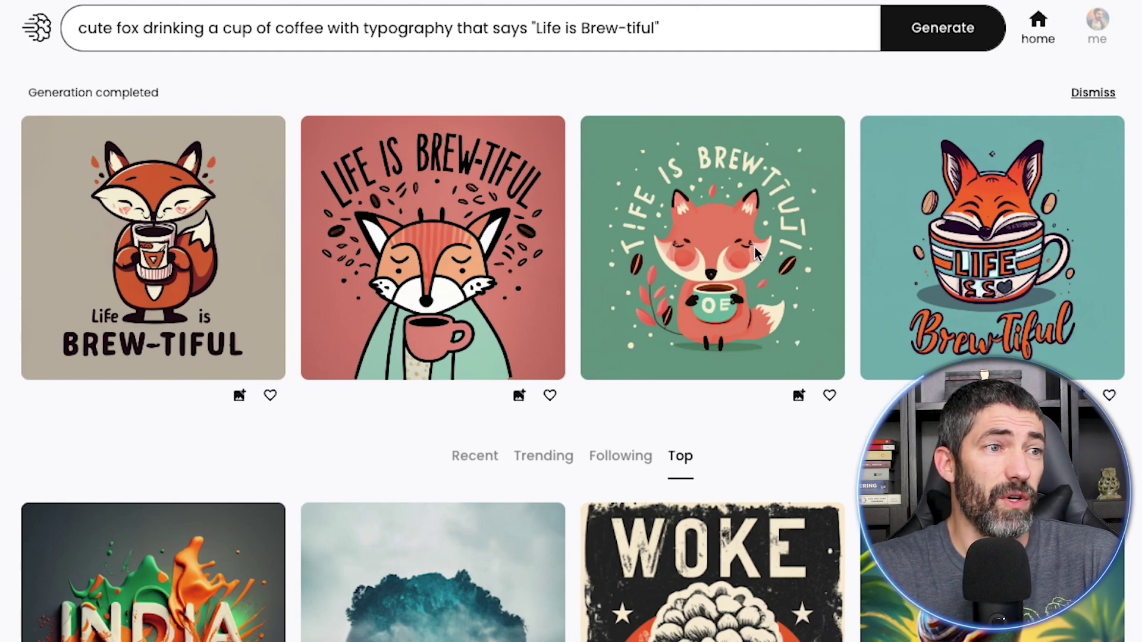
# Remix the first fox result and generate new variations from it
pyautogui.click(214, 219)
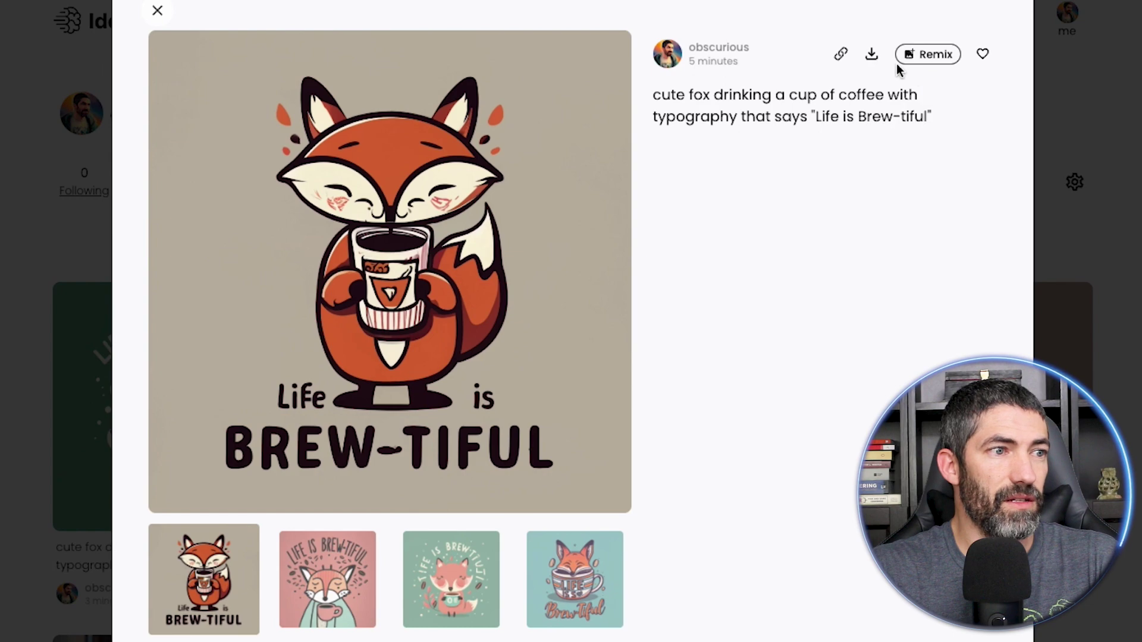
pyautogui.click(909, 54)
pyautogui.click(907, 24)
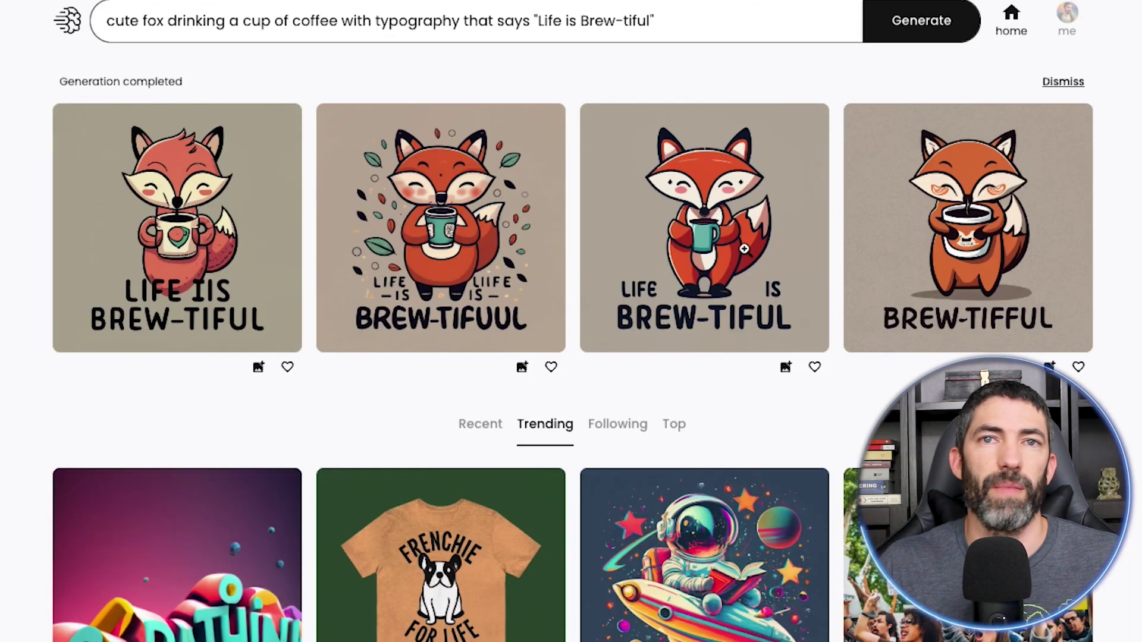
# Compare the remixed fox variations enlarged and attach one as a new remix reference
pyautogui.click(508, 250)
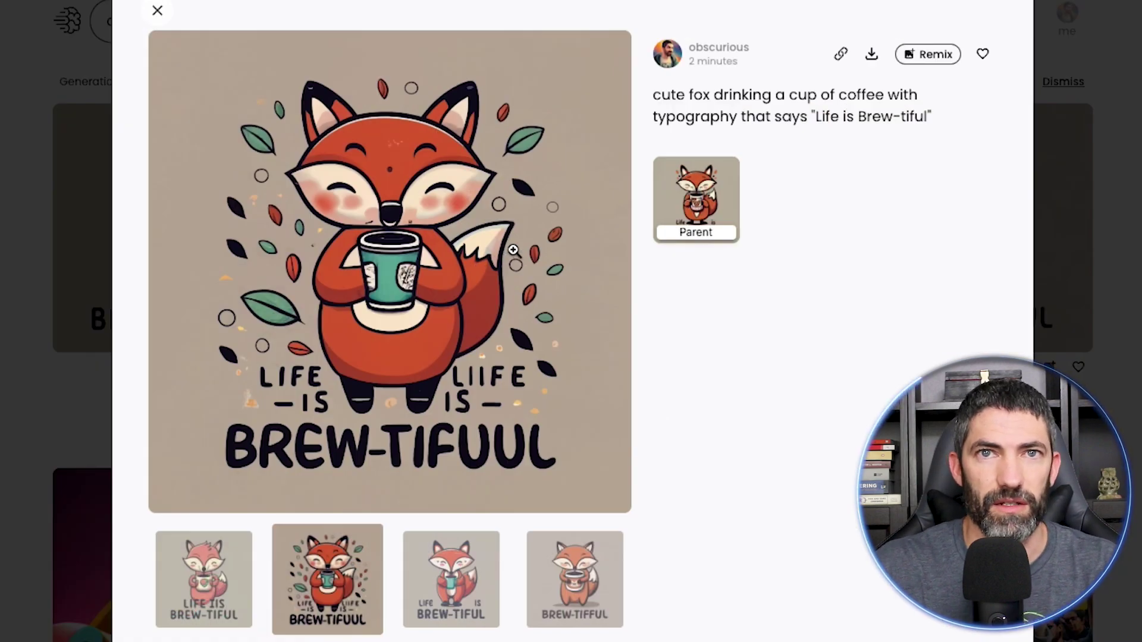
pyautogui.click(450, 591)
pyautogui.click(216, 610)
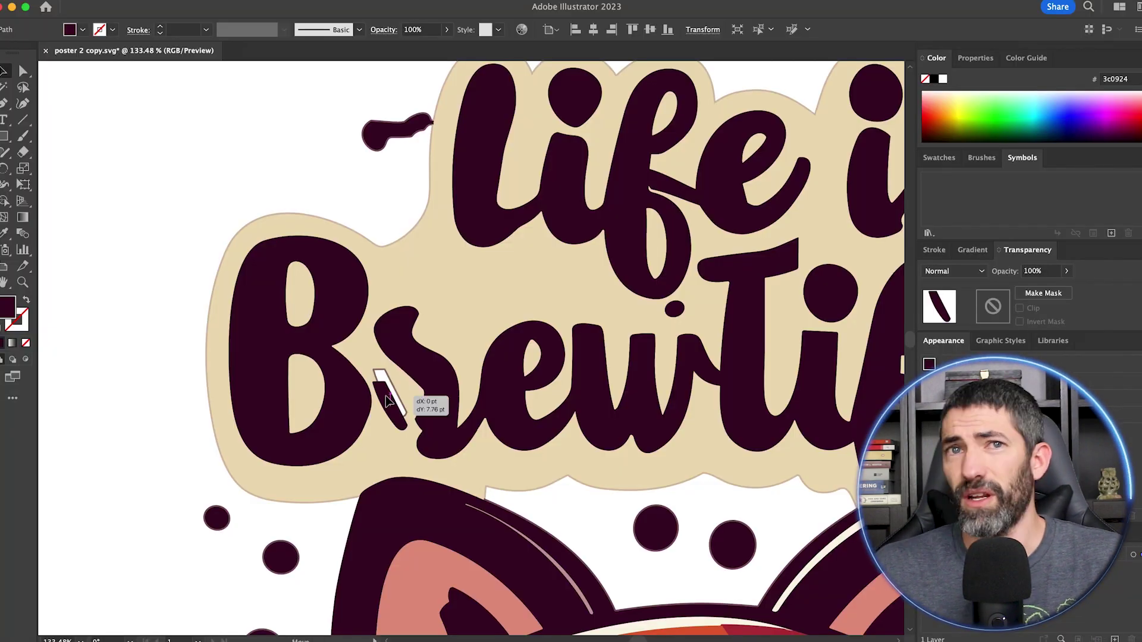
pyautogui.moveTo(387, 402); pyautogui.dragTo(428, 448)
pyautogui.moveTo(392, 410); pyautogui.dragTo(384, 393)
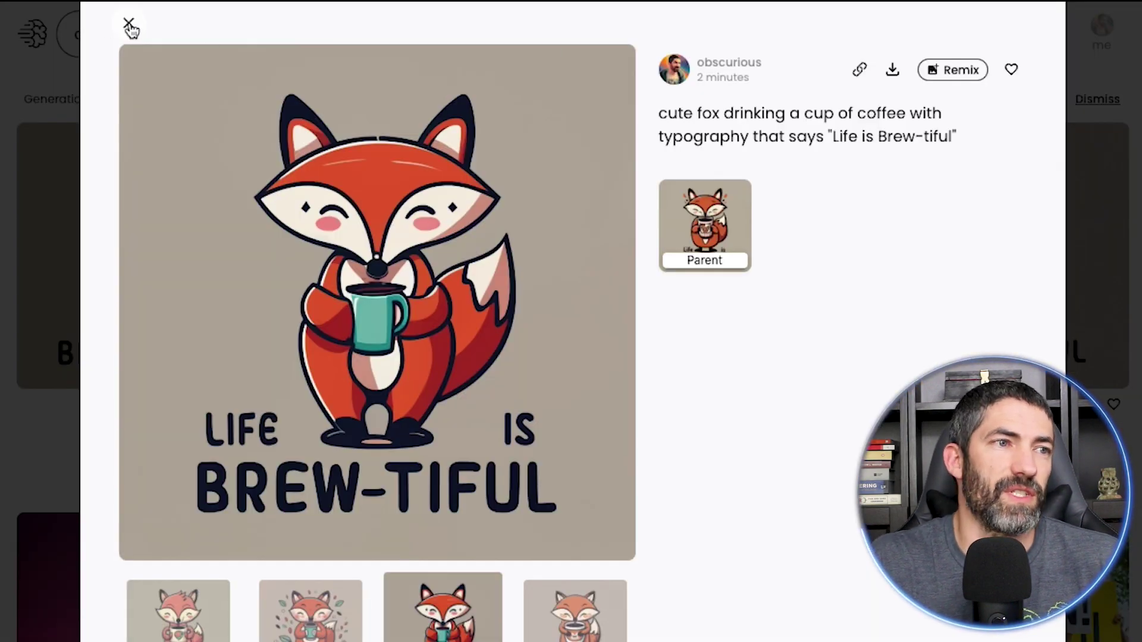
pyautogui.click(128, 27)
pyautogui.click(688, 22)
# Generate poster-style and then painting-style remixes of the fox image
pyautogui.click(168, 213)
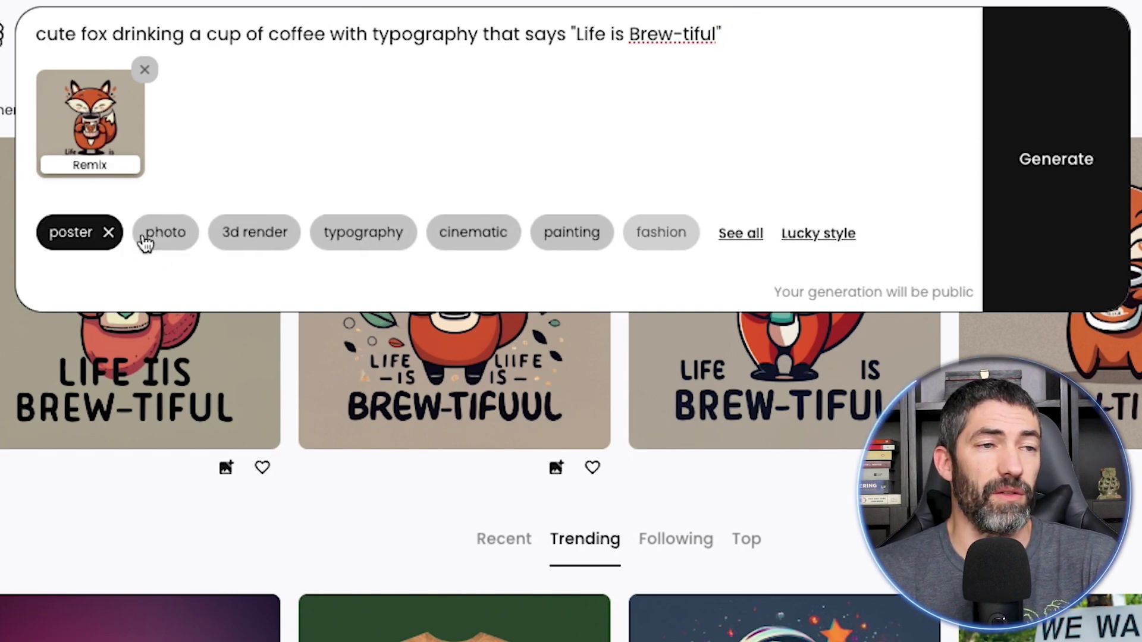
pyautogui.click(1082, 143)
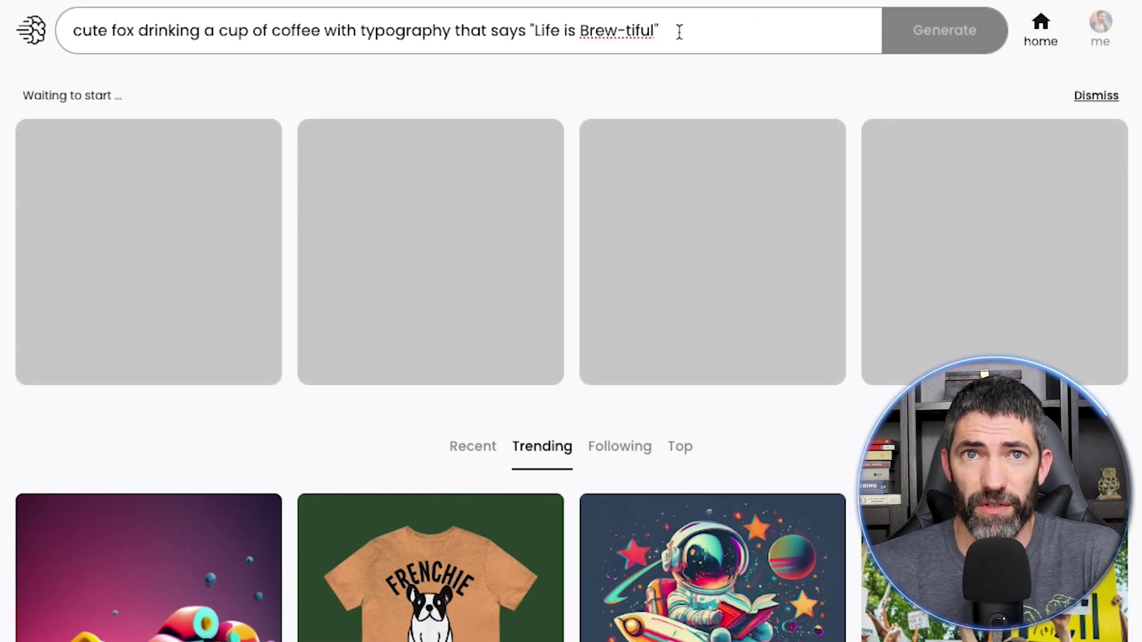
pyautogui.click(651, 49)
pyautogui.click(135, 200)
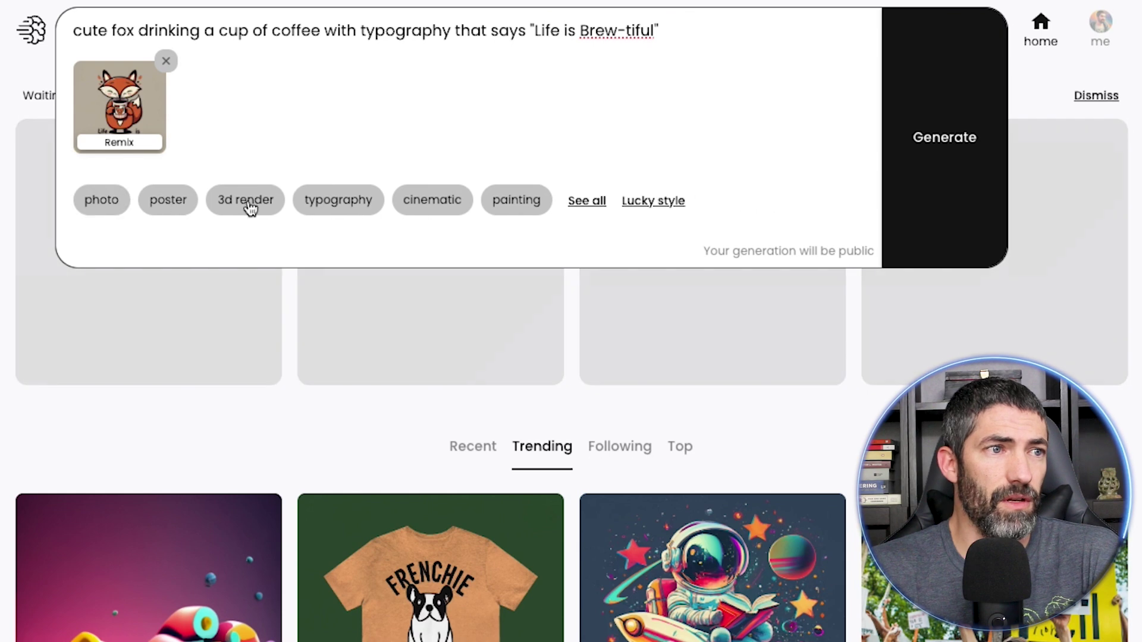
pyautogui.click(524, 200)
pyautogui.click(892, 133)
# Generate a graffiti-style remix chosen from the full style list
pyautogui.click(680, 30)
pyautogui.click(674, 201)
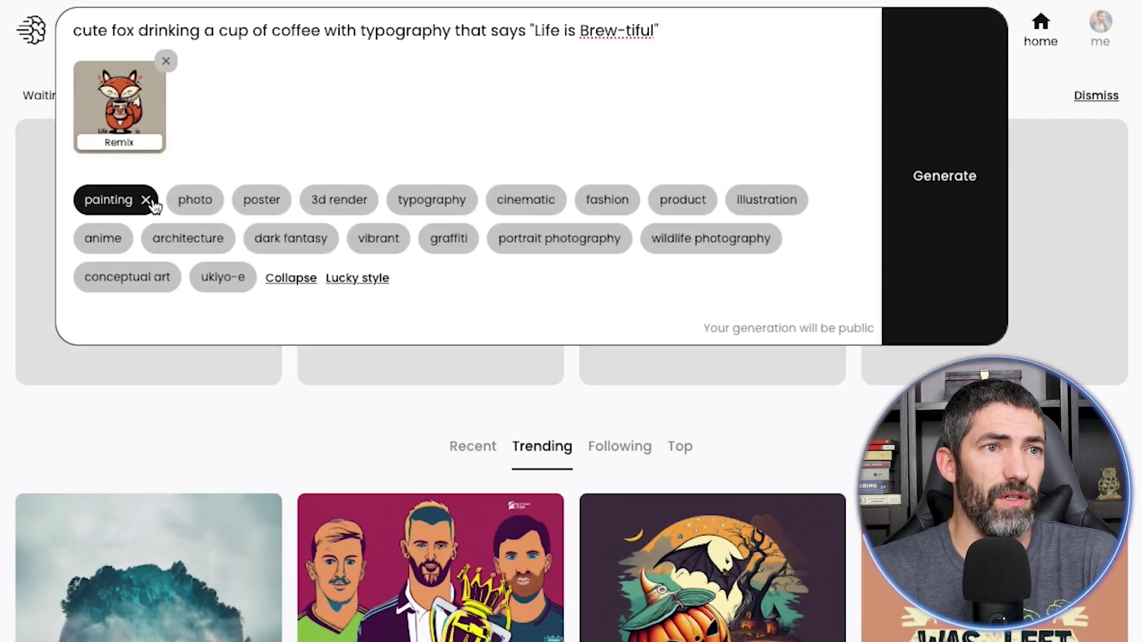
pyautogui.click(146, 200)
pyautogui.click(437, 238)
pyautogui.click(951, 158)
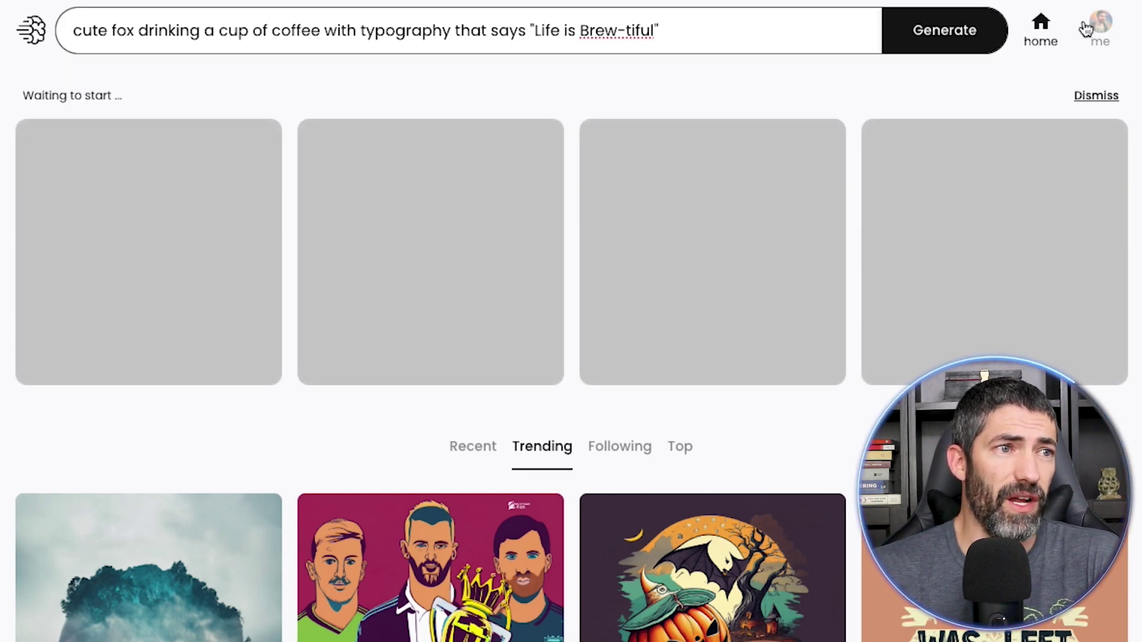
pyautogui.click(1099, 24)
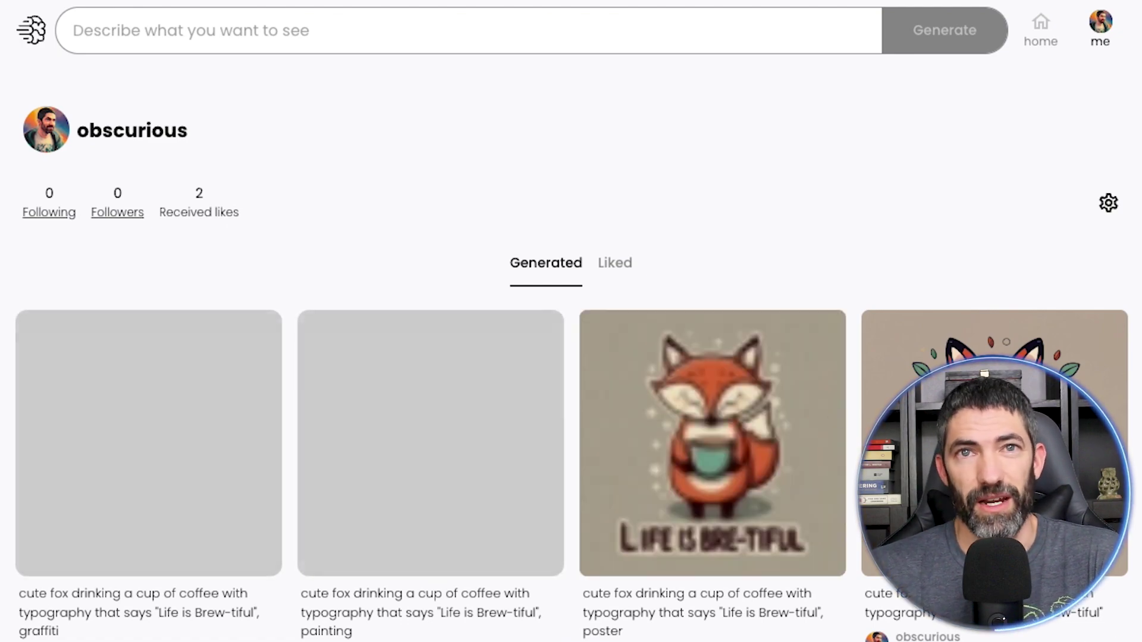
# Open the poster-style fox results and compare their variations
pyautogui.click(710, 467)
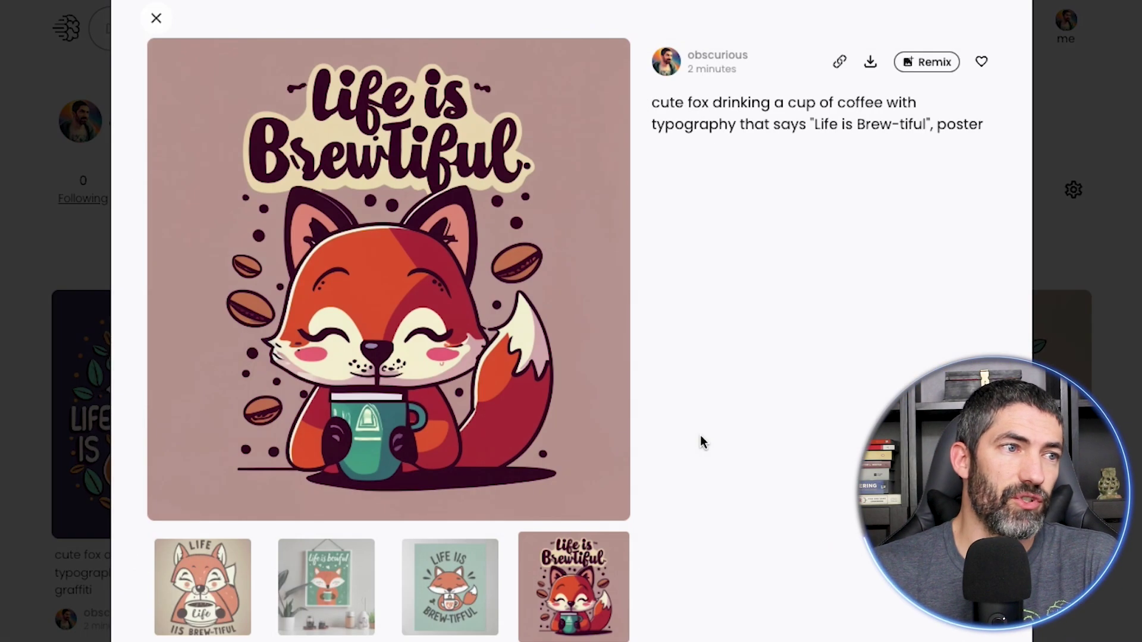
pyautogui.click(468, 585)
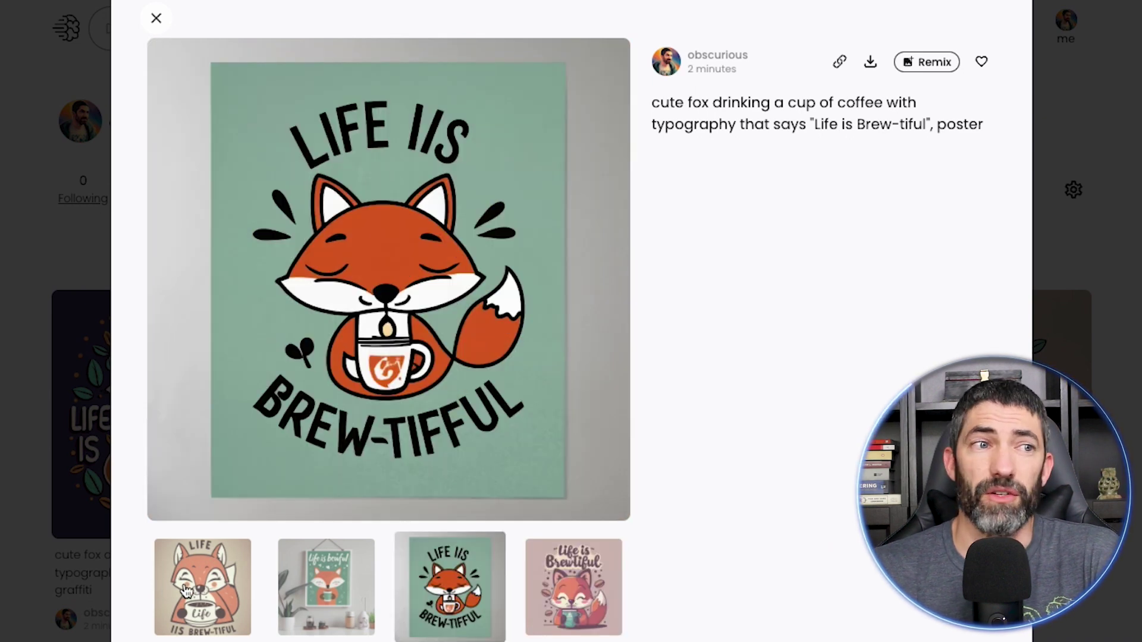
pyautogui.click(188, 592)
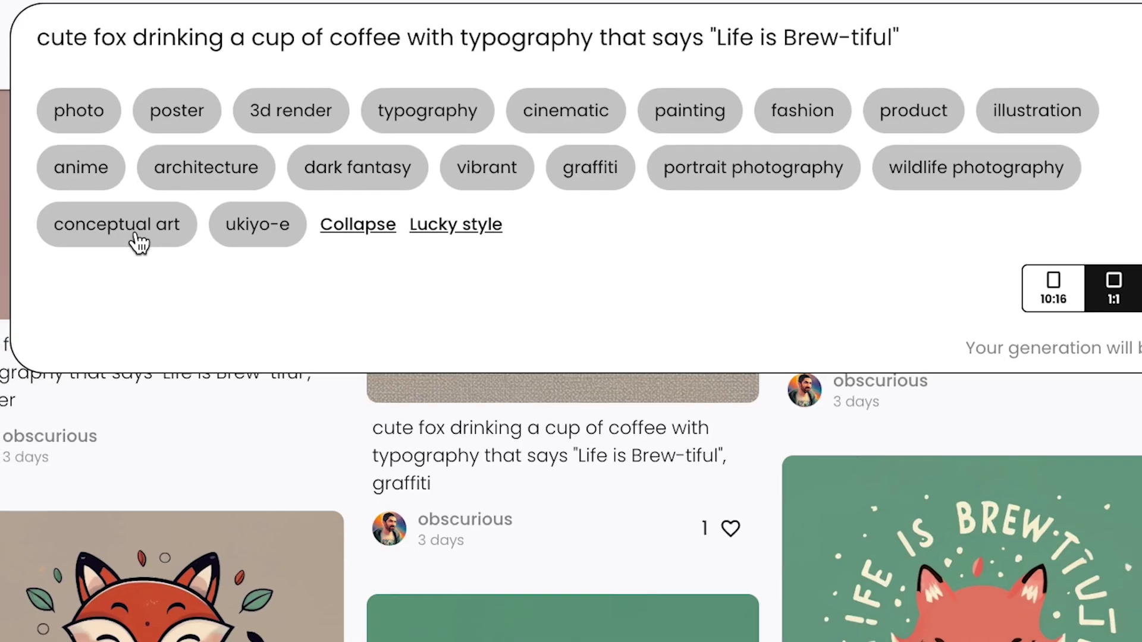
# Generate the fox prompt with conceptual art, vibrant, graffiti, illustration, fashion and poster styles combined
pyautogui.click(139, 241)
pyautogui.click(484, 166)
pyautogui.click(708, 158)
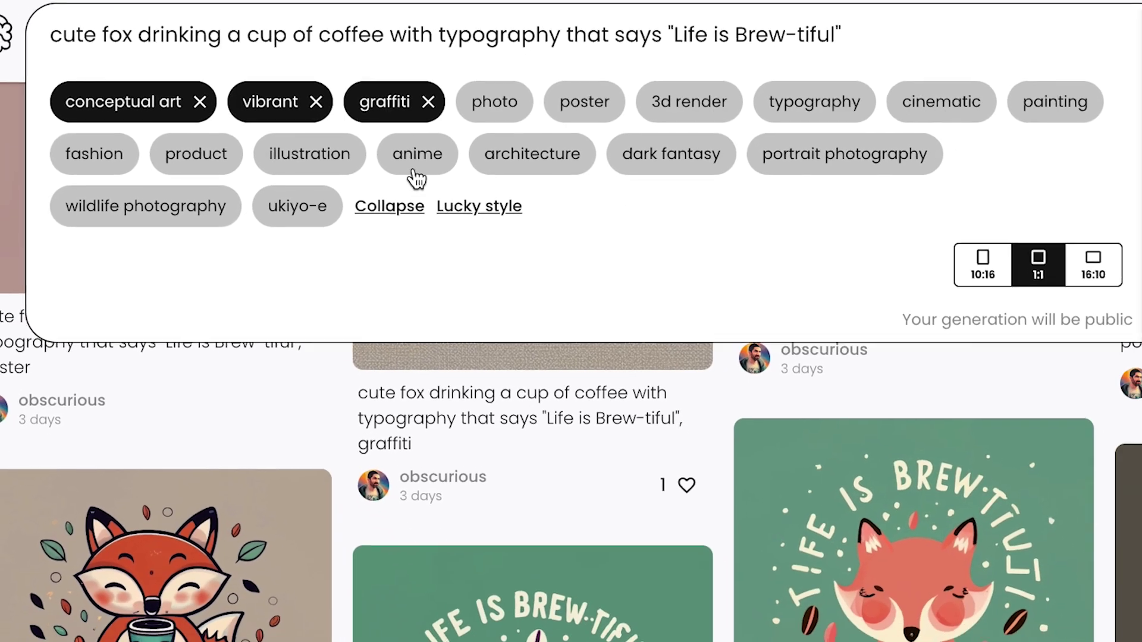
pyautogui.click(330, 156)
pyautogui.click(333, 159)
pyautogui.click(803, 97)
pyautogui.click(1065, 146)
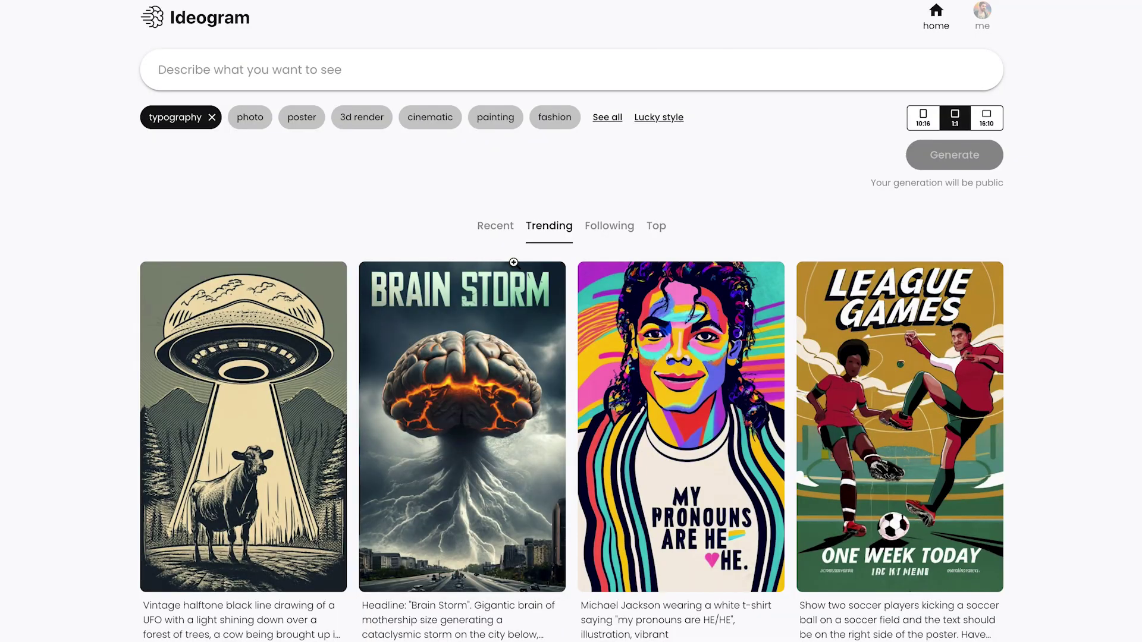
# Browse the Recent and Top community galleries and open the PUG LIFE design
pyautogui.click(490, 232)
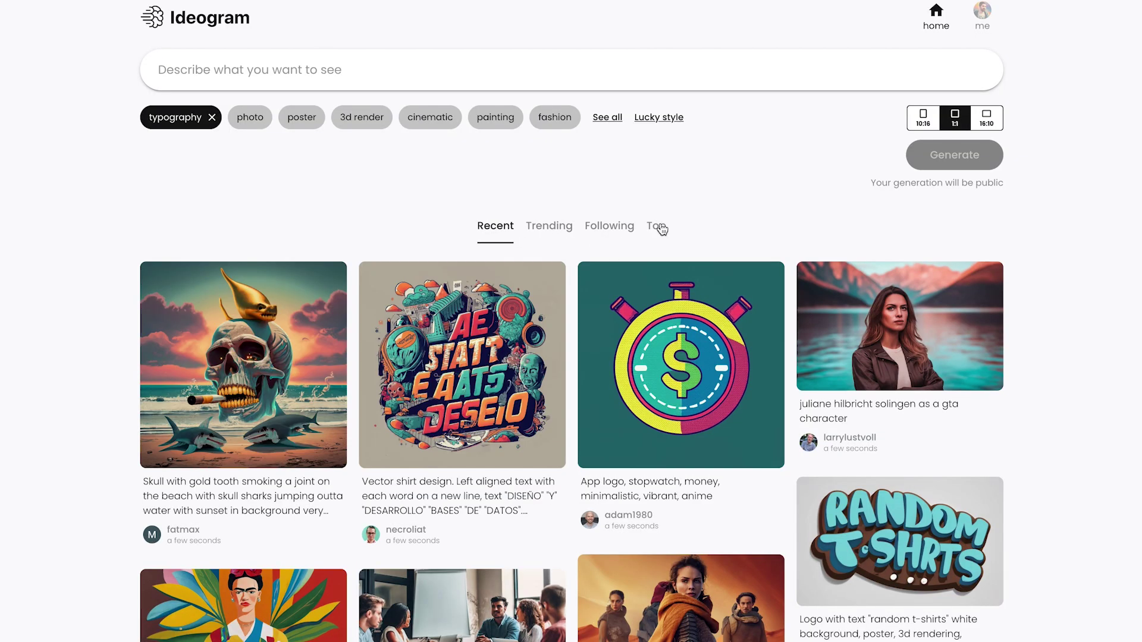
pyautogui.click(658, 226)
pyautogui.scroll(-5, 1052, 544)
pyautogui.scroll(-20, 1053, 544)
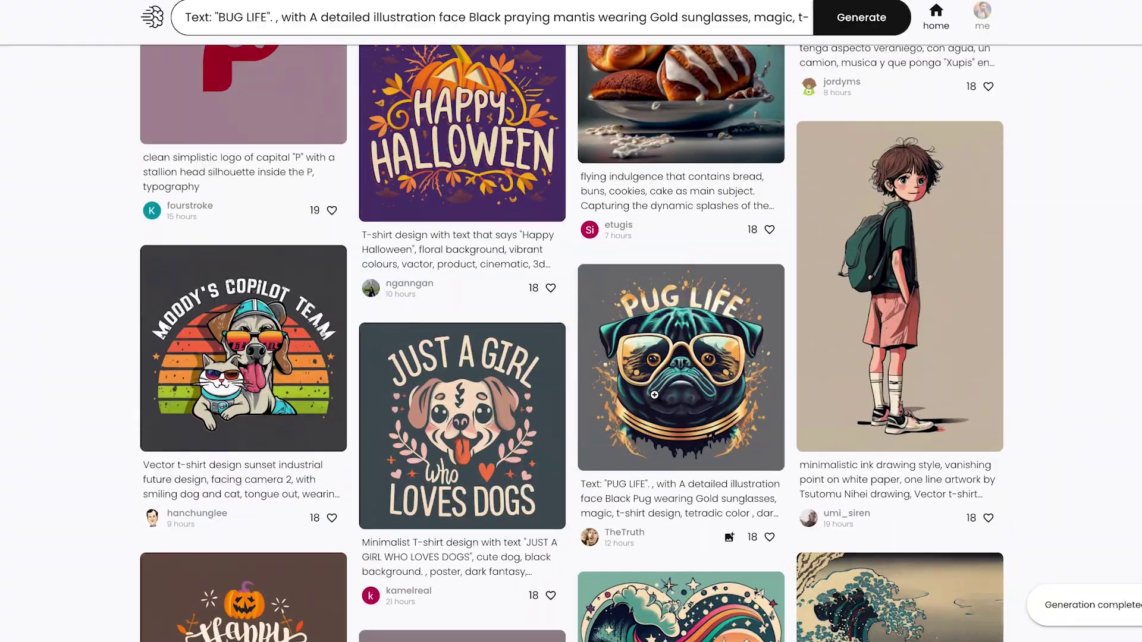
pyautogui.click(654, 394)
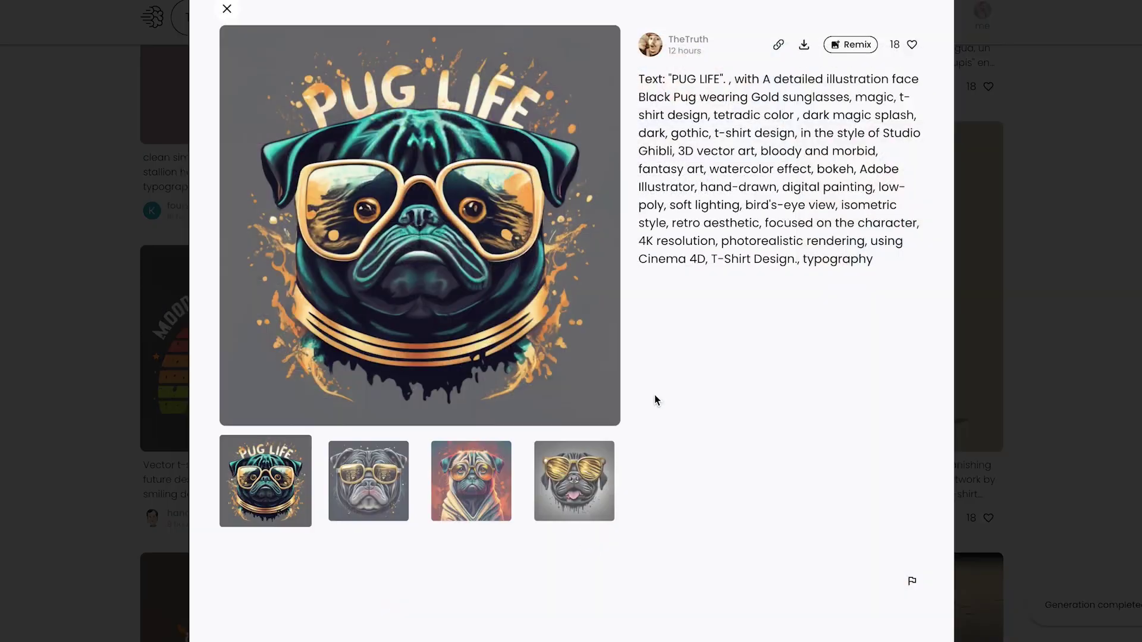
# Remix the PUG LIFE prompt as 'BUG LIFE' with a praying mantis, without the pug reference
pyautogui.click(856, 45)
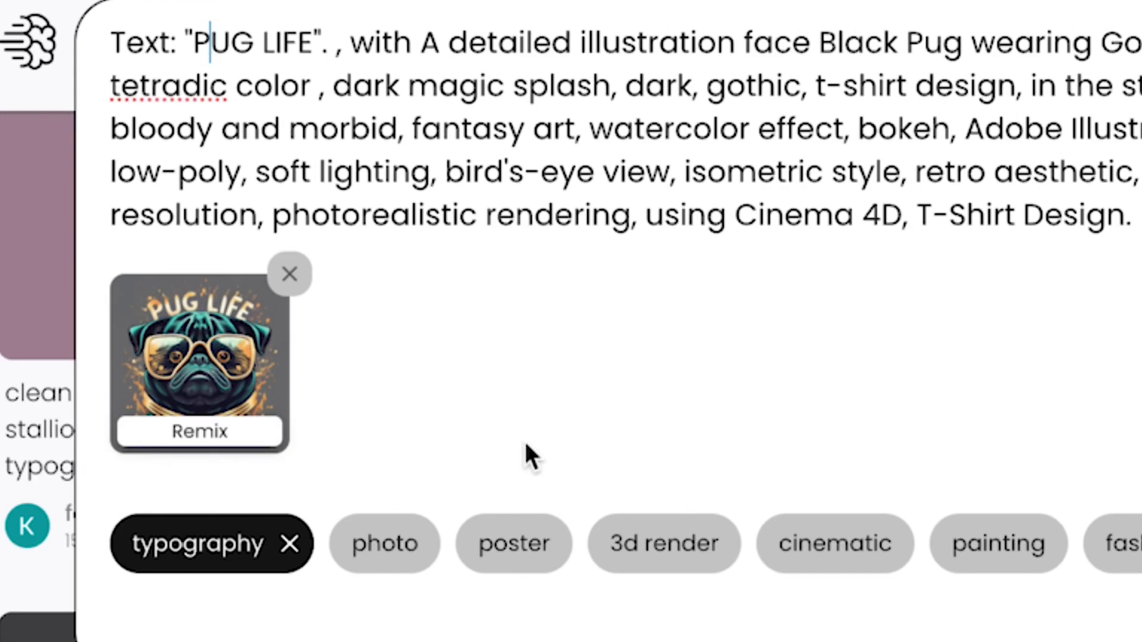
pyautogui.press('BackSpace')
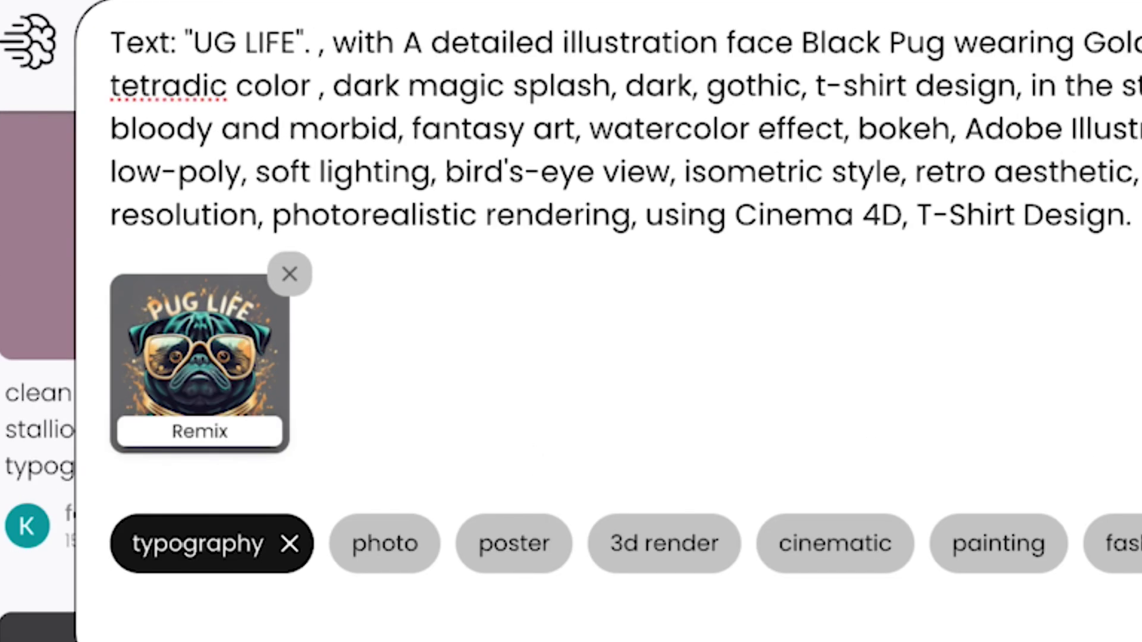
pyautogui.write('B')
pyautogui.moveTo(964, 42); pyautogui.dragTo(940, 43)
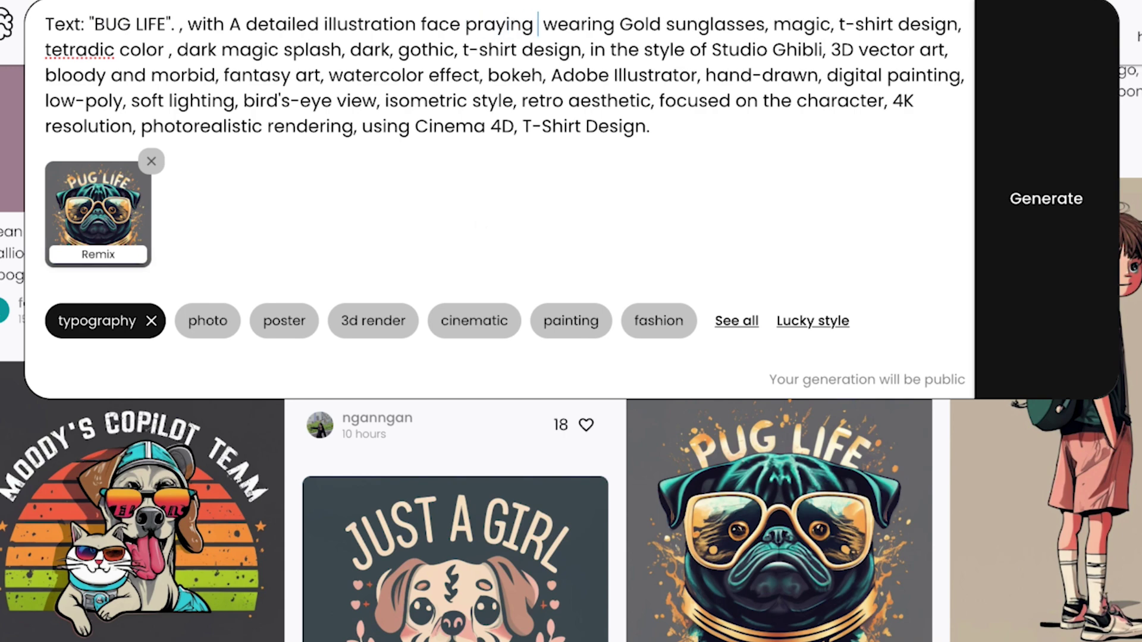
pyautogui.write('mantis')
pyautogui.click(152, 162)
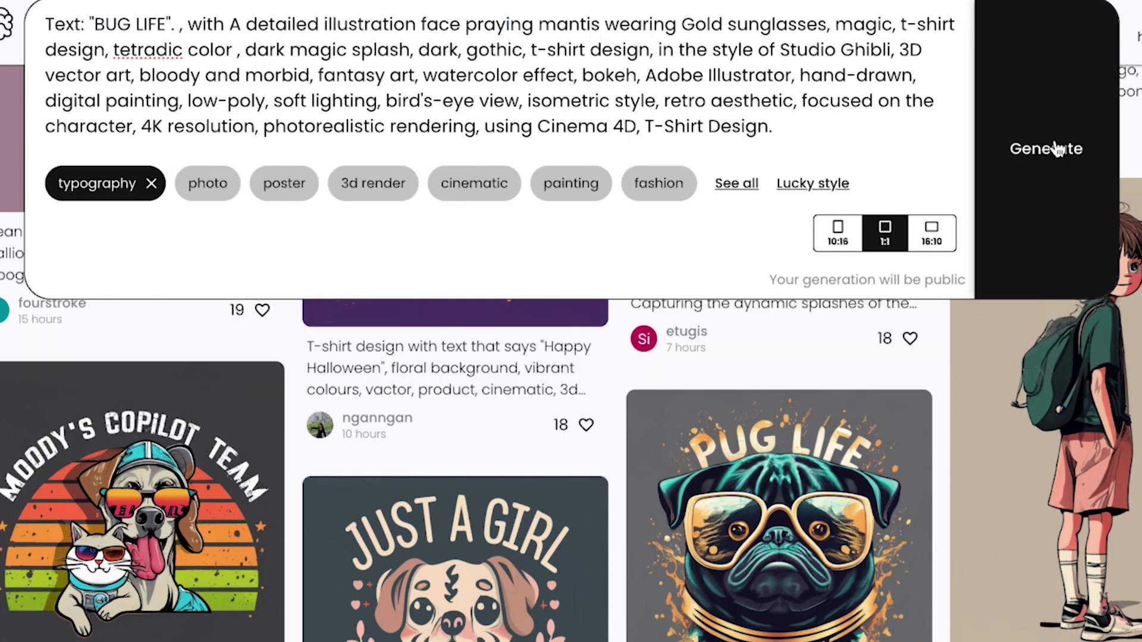
pyautogui.click(1045, 119)
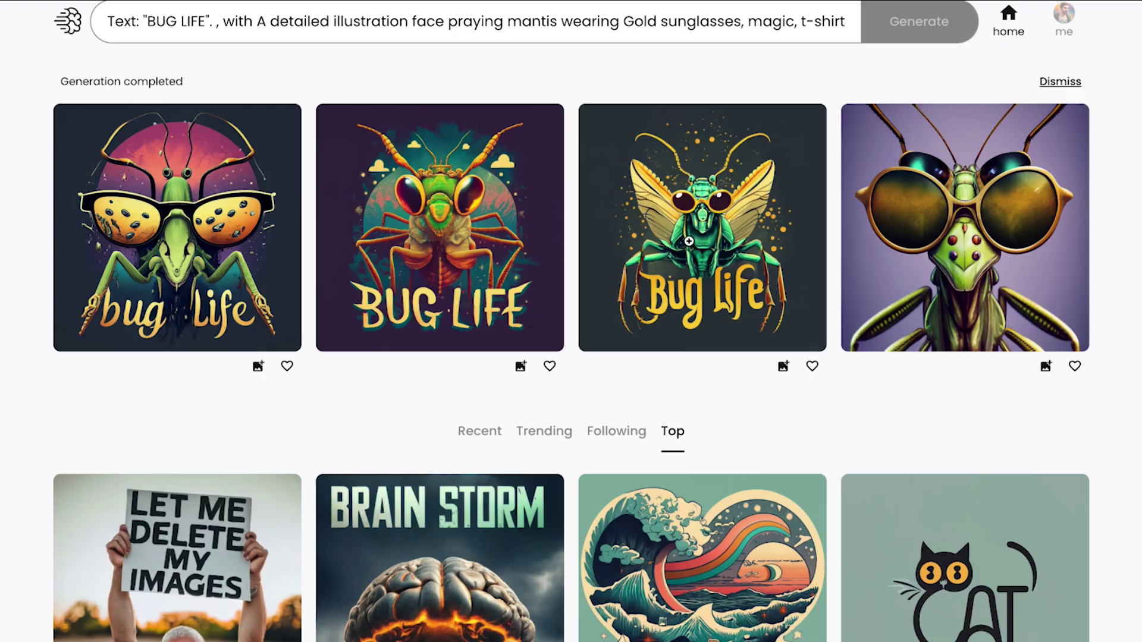
# Compare the four BUG LIFE mantis results enlarged
pyautogui.click(689, 241)
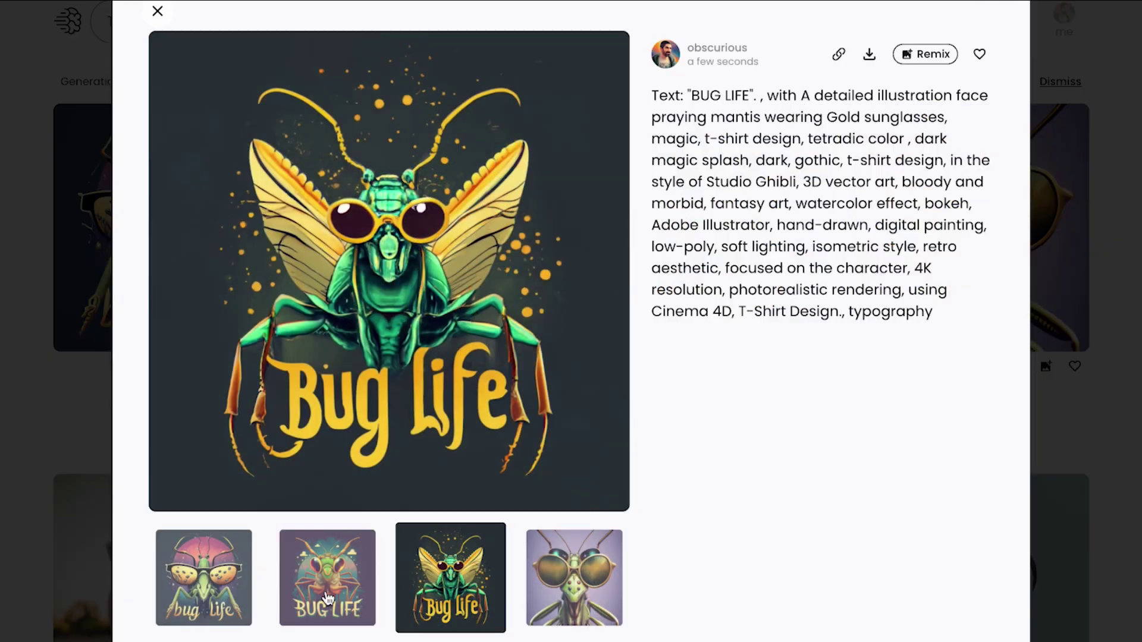
pyautogui.click(562, 585)
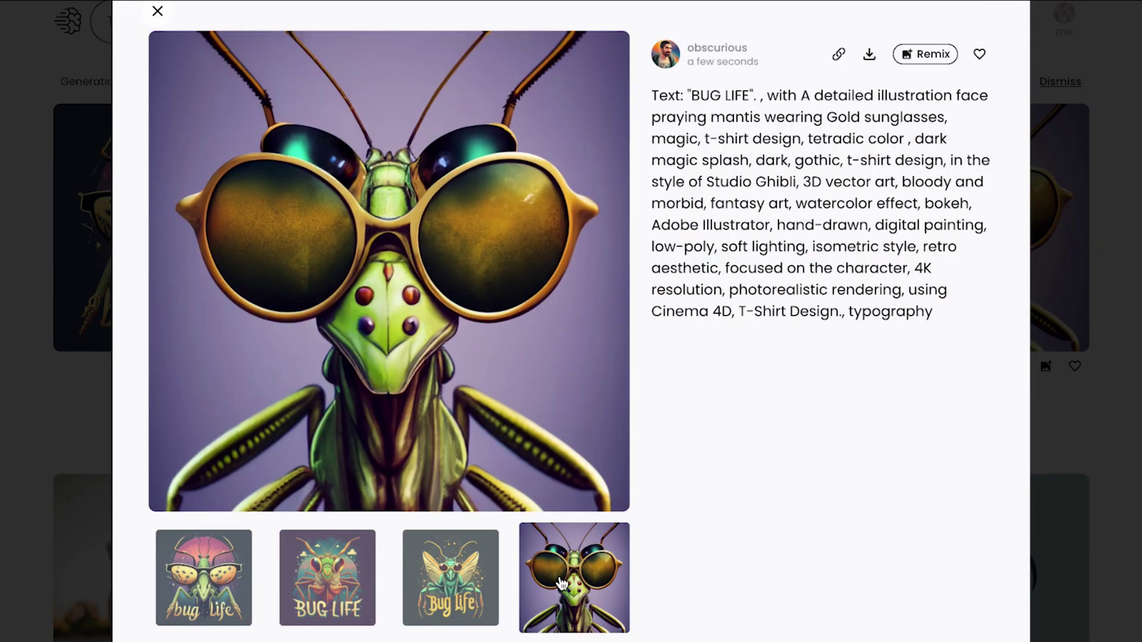
pyautogui.click(328, 597)
pyautogui.click(179, 576)
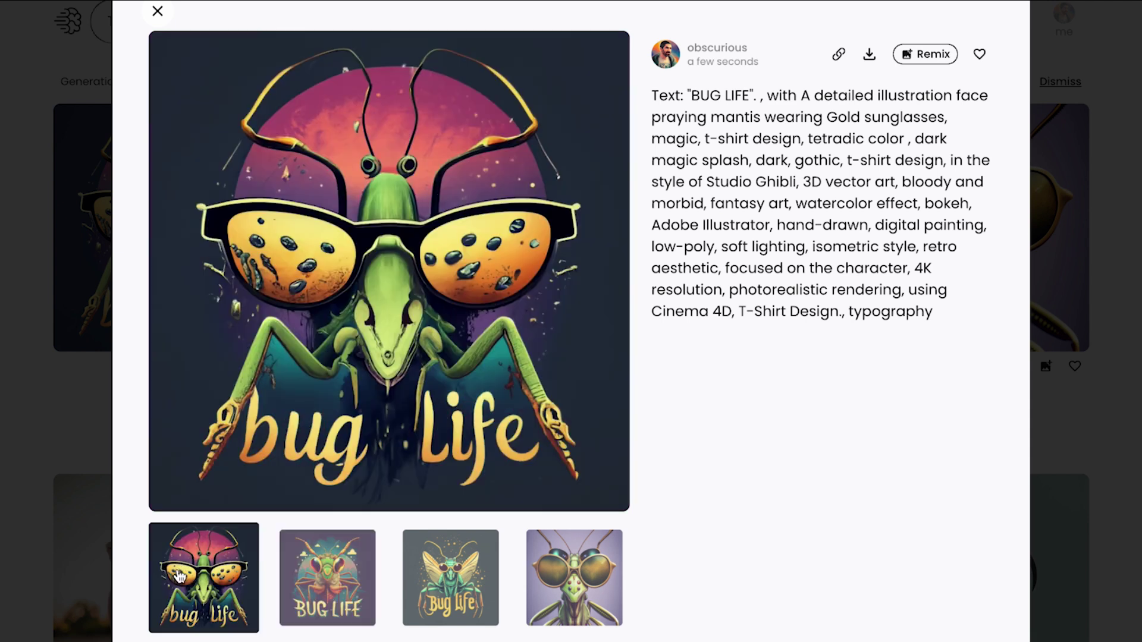
pyautogui.click(1089, 410)
pyautogui.scroll(-20, 1089, 410)
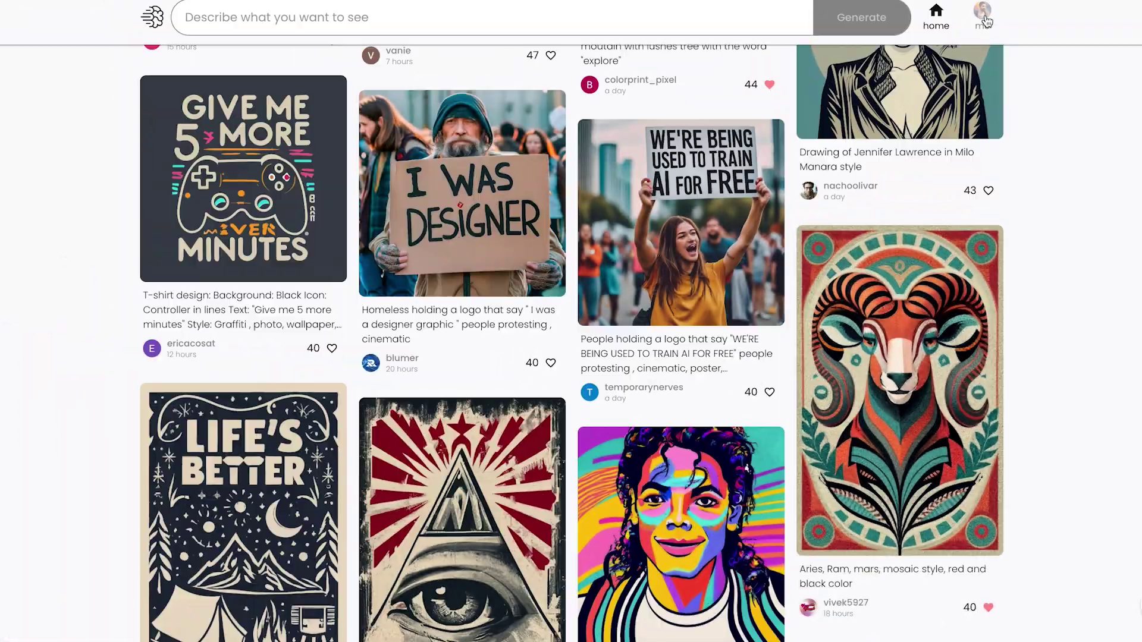
# Browse the profile's Liked images, then start a ChatGPT request for coffee-based puns
pyautogui.click(981, 12)
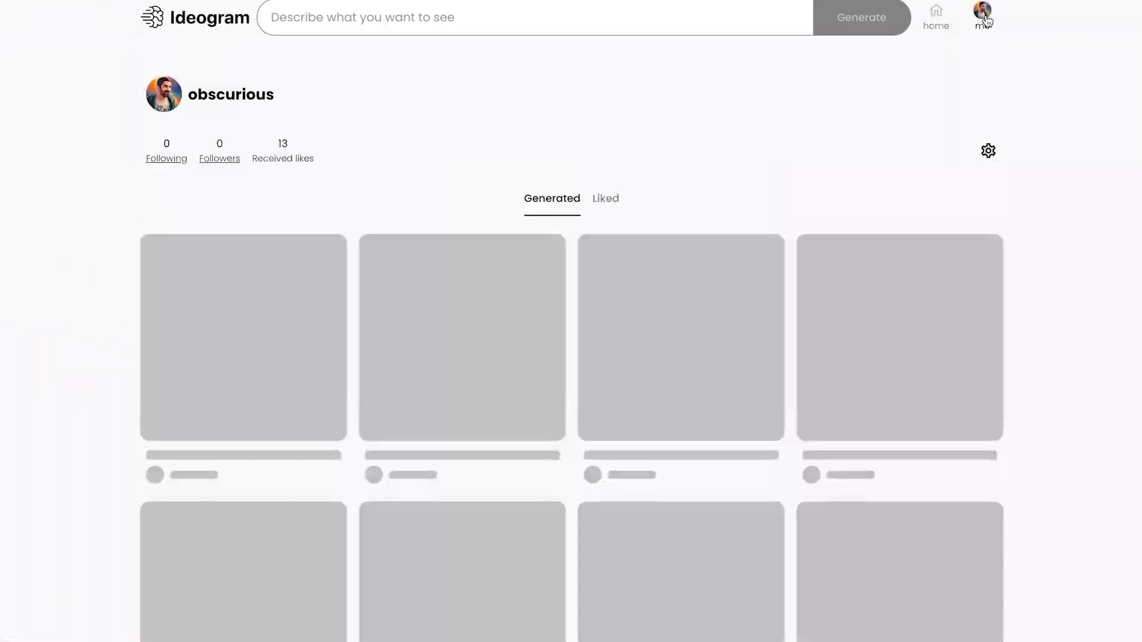
pyautogui.click(606, 198)
pyautogui.scroll(-12, 1106, 295)
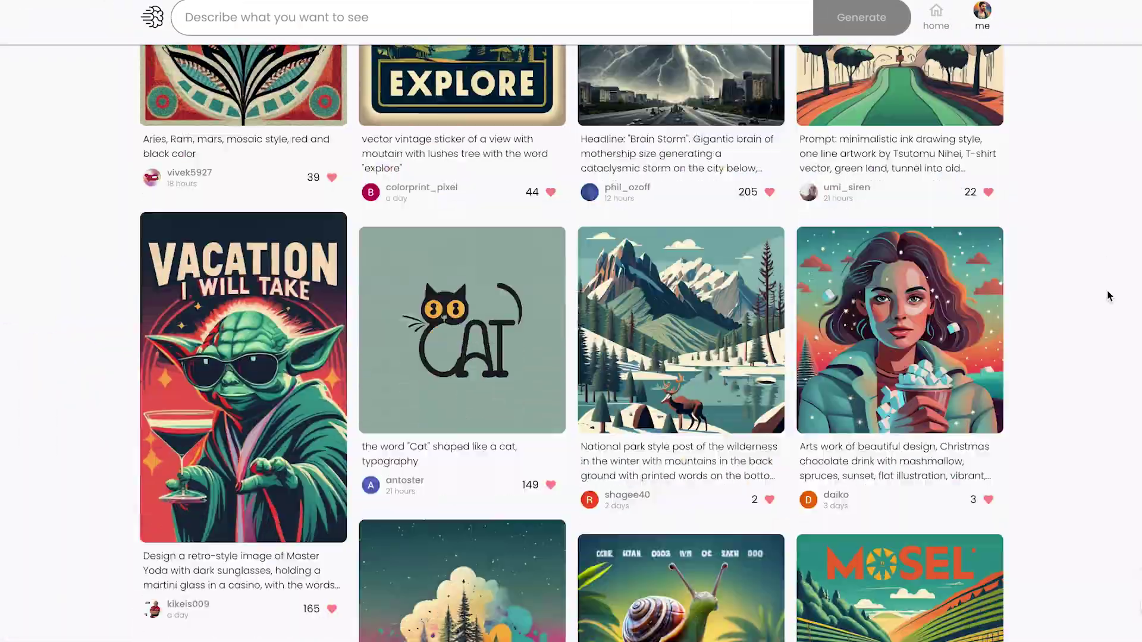
pyautogui.scroll(-15, 1108, 295)
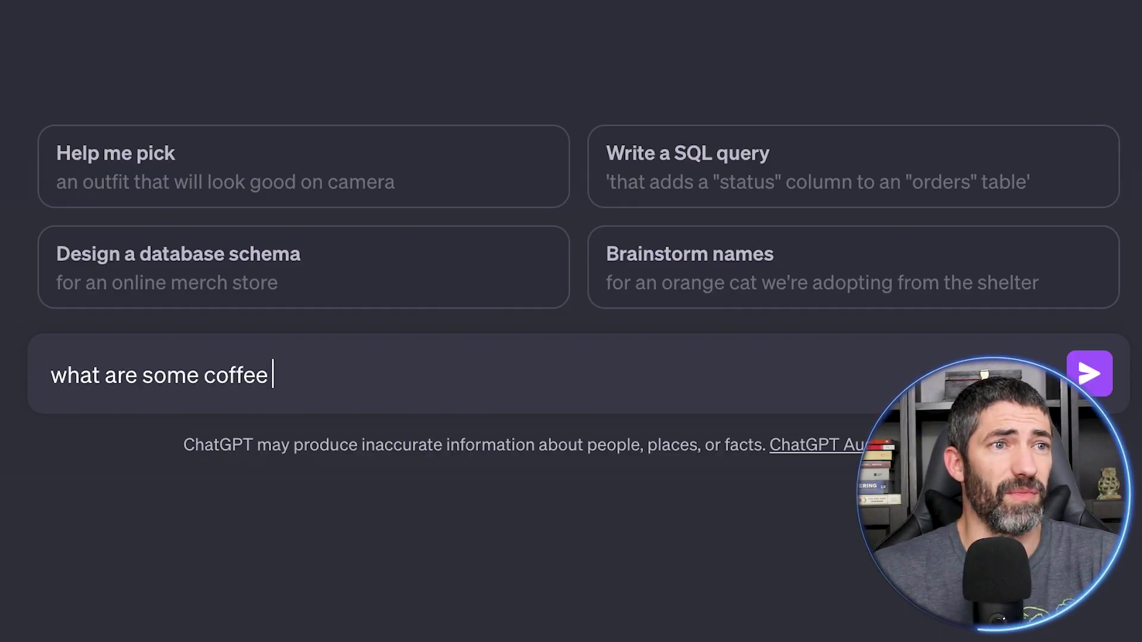
pyautogui.write('based puns')
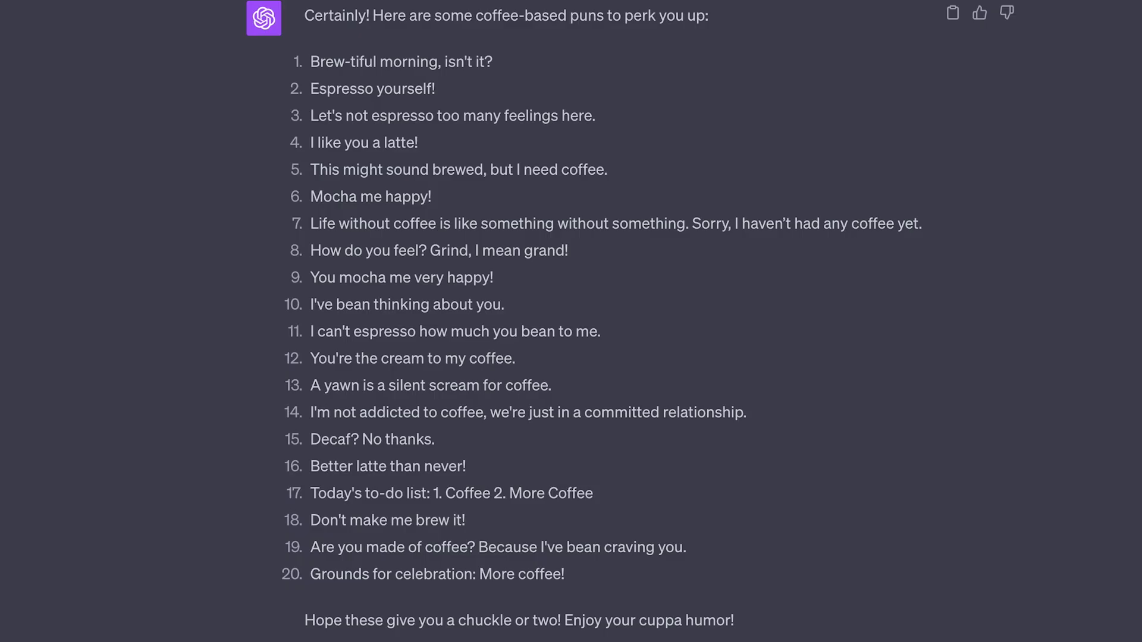
# Ask ChatGPT 'what are some shirt ideas in the coffee niche?'
pyautogui.write('what are some shirt ideas in the coffee niche?')
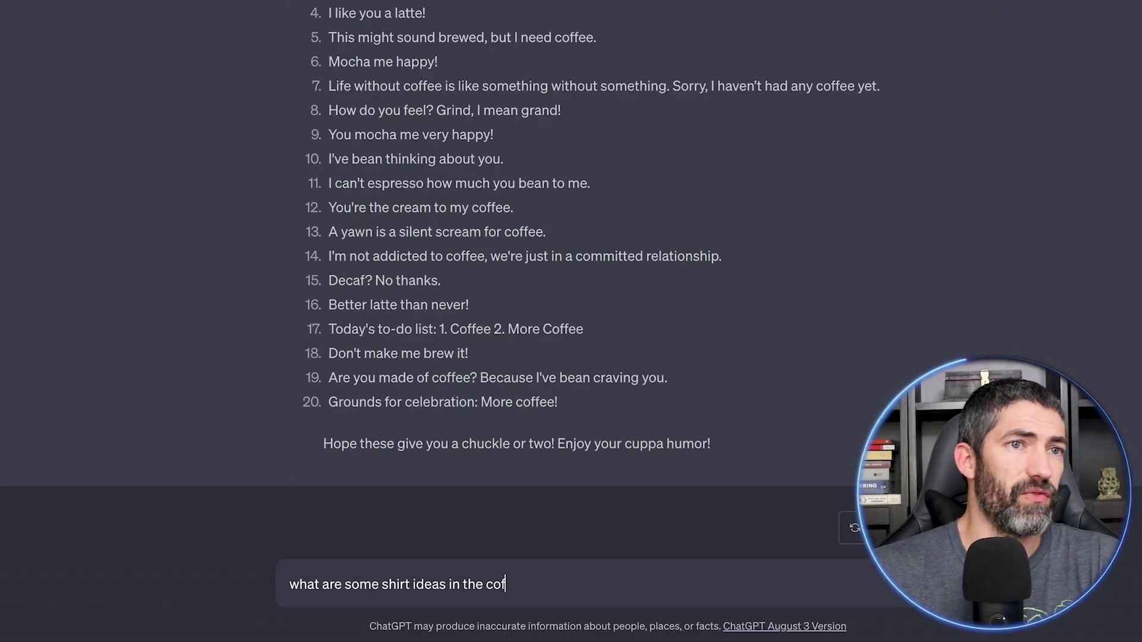
pyautogui.press('Return')
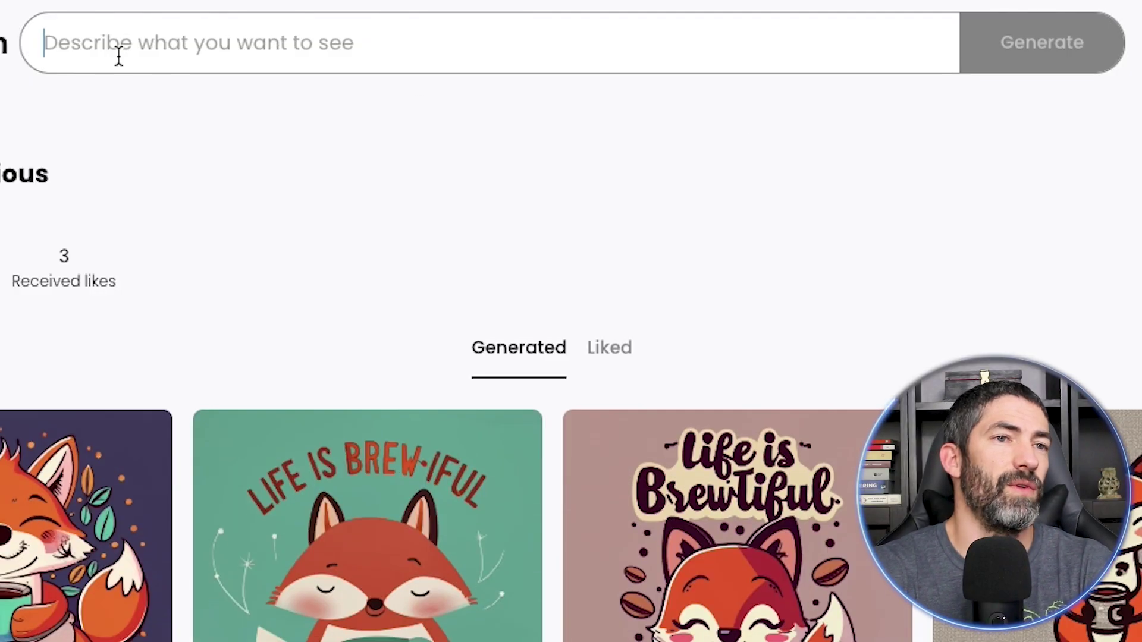
# Generate images for 'logo design for a coffee company called Foxy Beans'
pyautogui.click(117, 56)
pyautogui.write('logo design for a co')
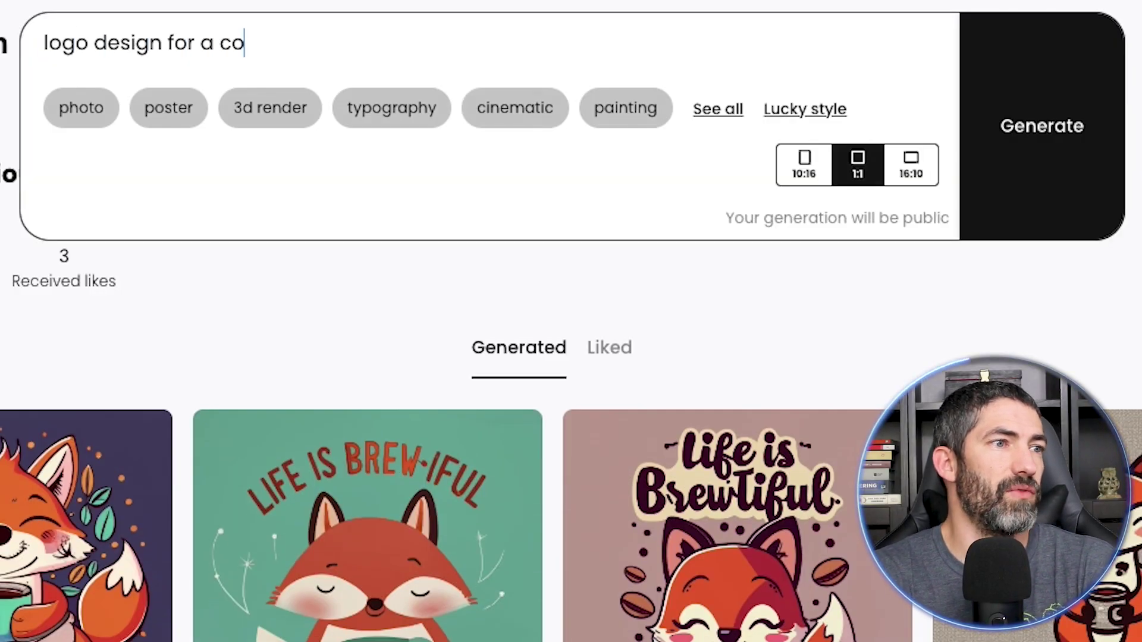
pyautogui.write('ffee company called Foxy Beans')
pyautogui.press('Return')
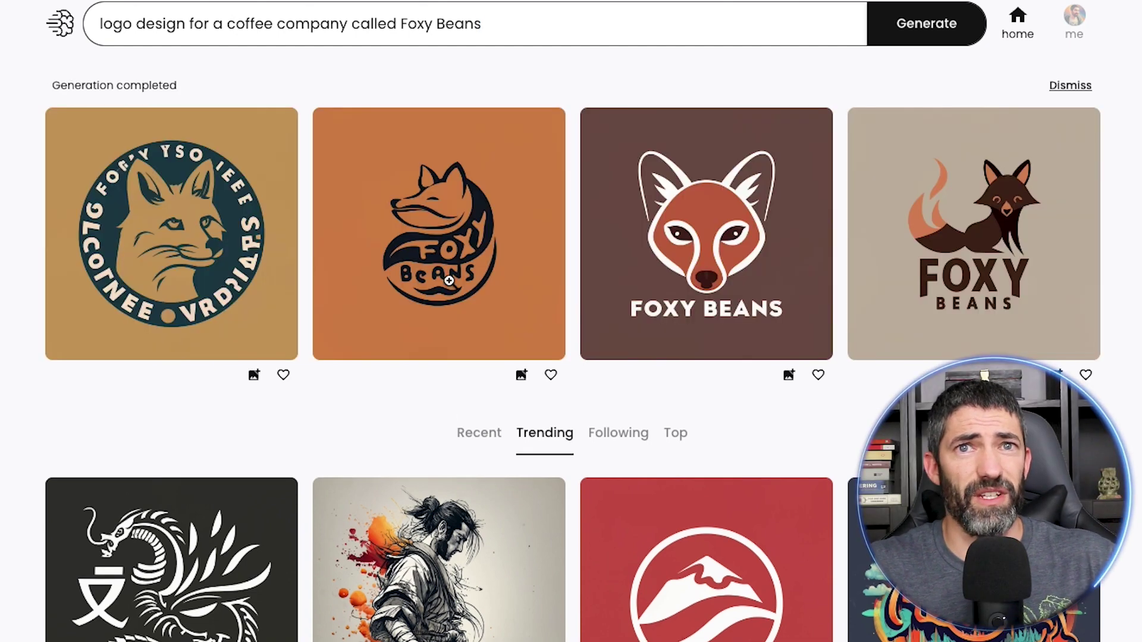
# Compare the Foxy Beans logos: brown fox head, flame-tail fox and round fox on orange
pyautogui.click(449, 280)
pyautogui.click(475, 575)
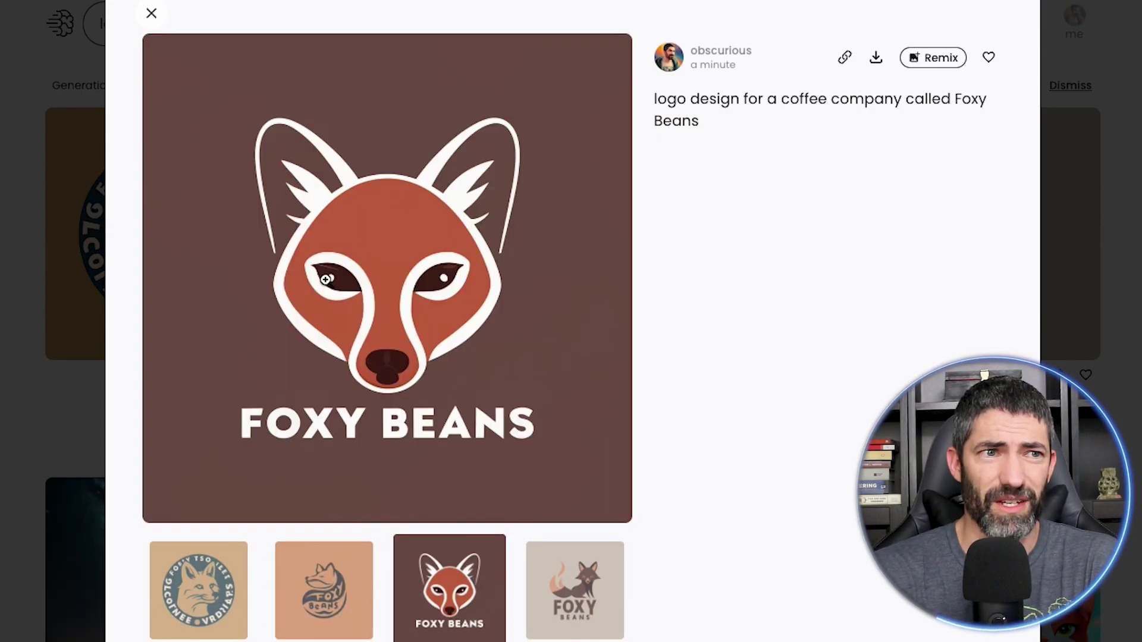
pyautogui.click(560, 597)
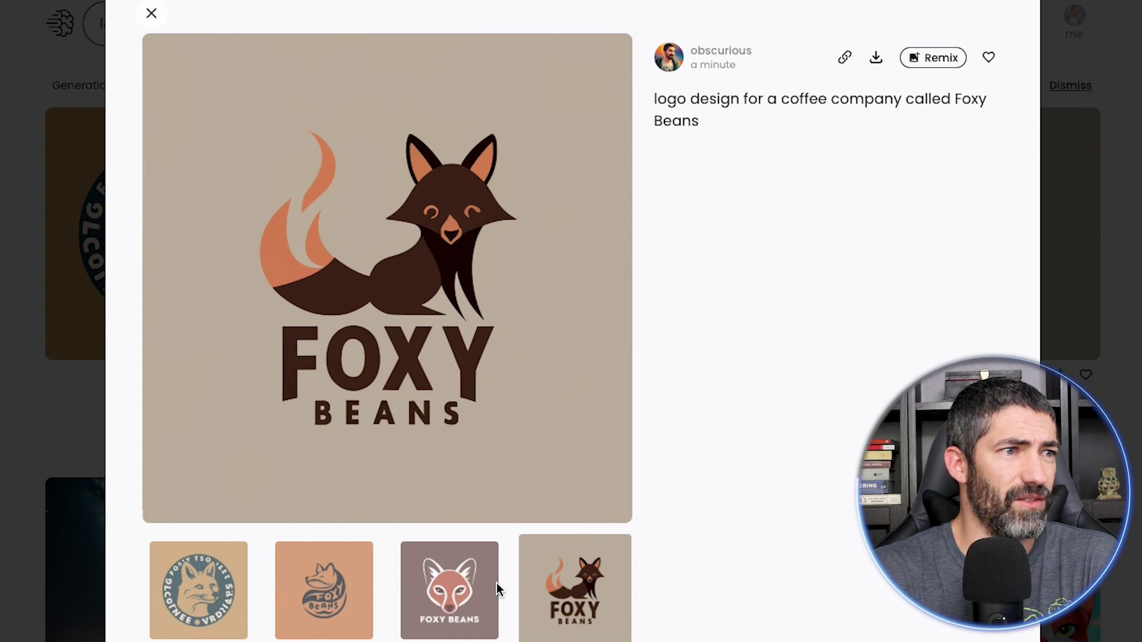
pyautogui.click(331, 590)
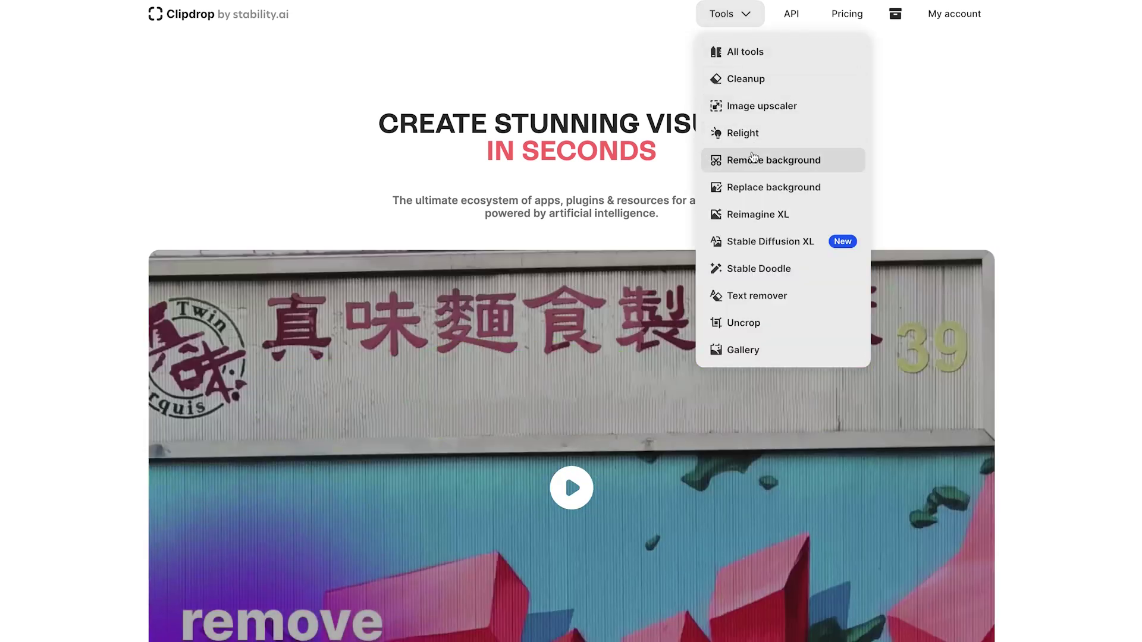
# Remove the background from the fox-with-coffee-cup image in Clipdrop's Remove background tool
pyautogui.click(754, 158)
pyautogui.moveTo(1141, 363); pyautogui.dragTo(779, 355)
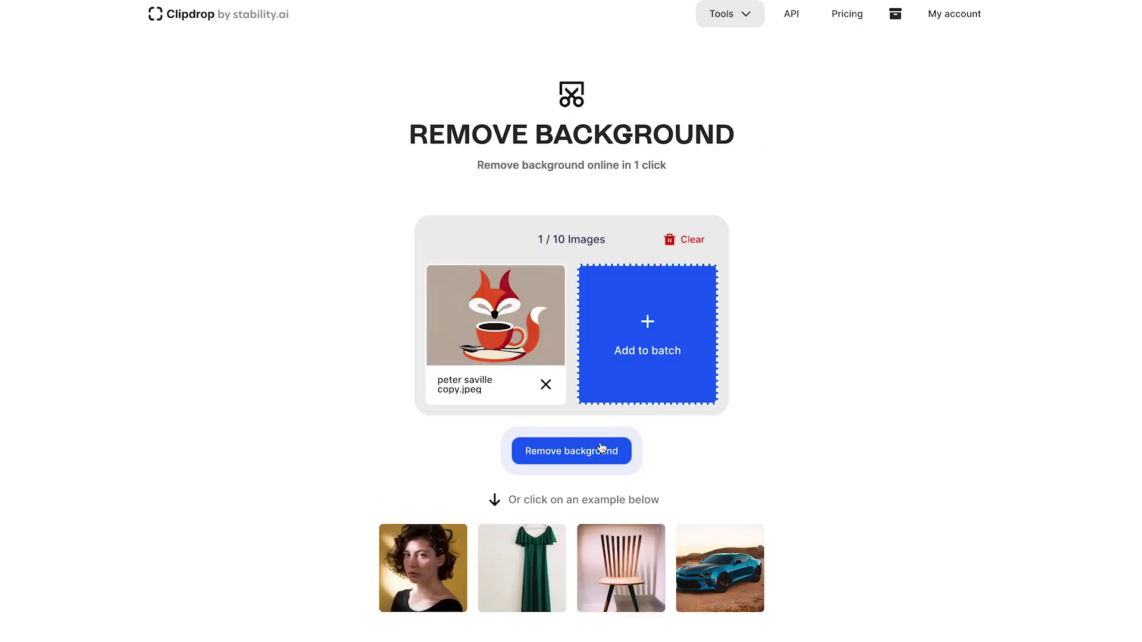
pyautogui.click(593, 455)
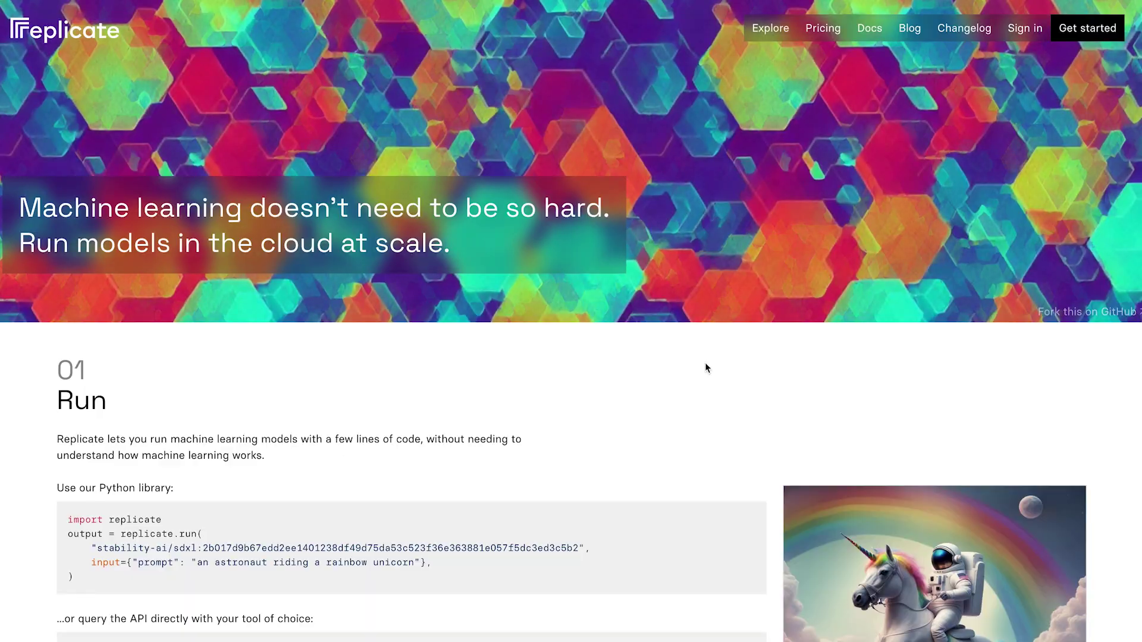
# Upscale the fox poster with the mv-lab/swin2sr super resolution model and compare it with the original
pyautogui.scroll(-11, 705, 367)
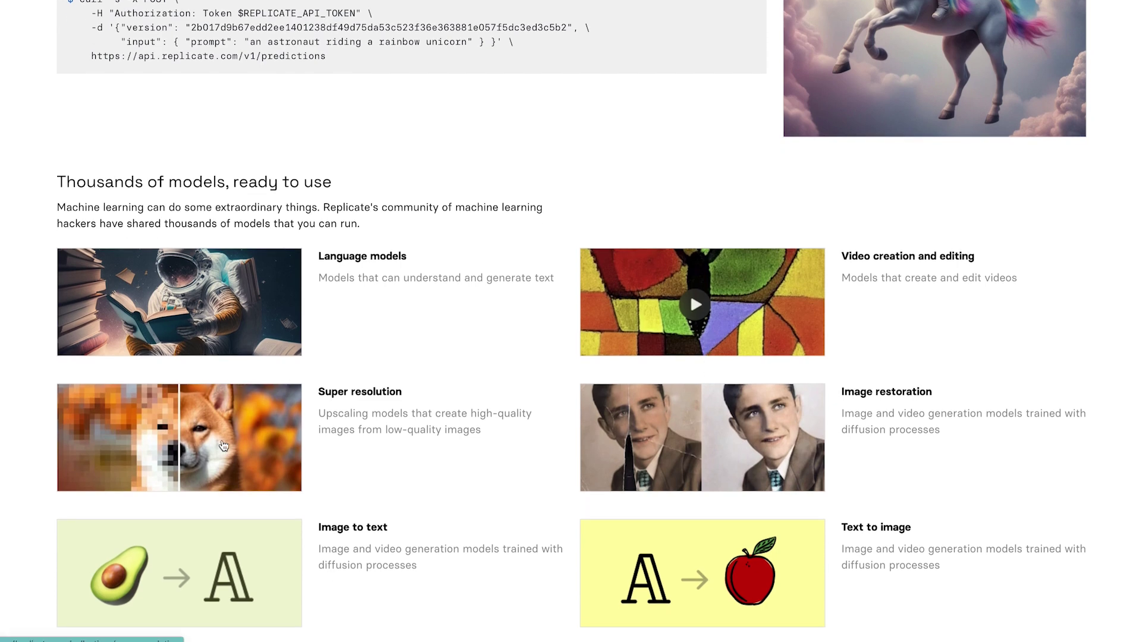
pyautogui.click(224, 446)
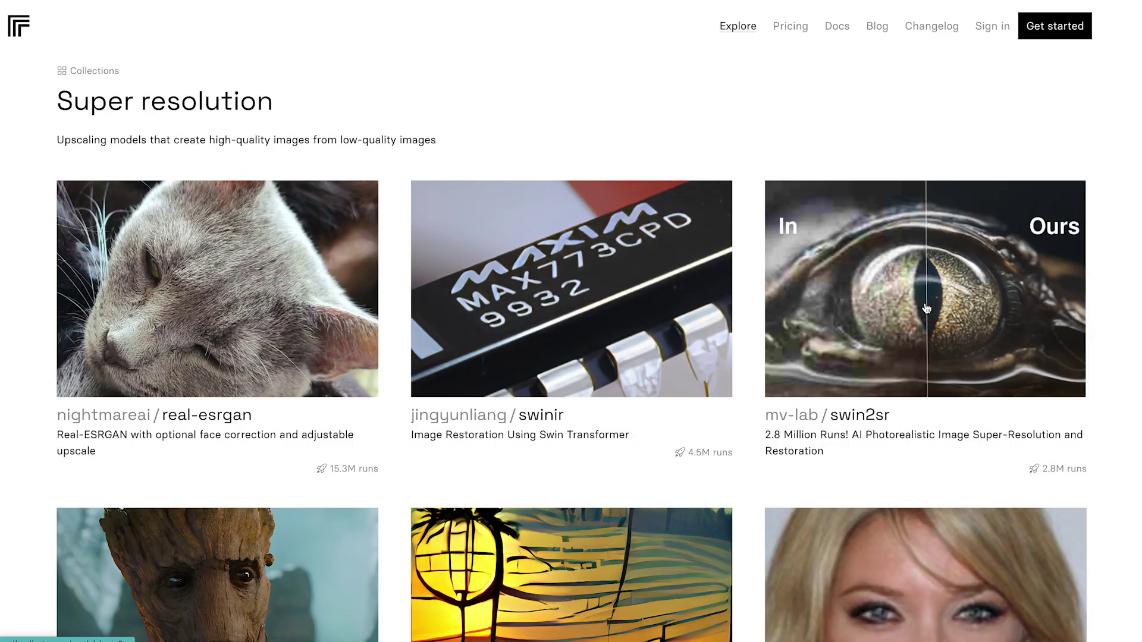
pyautogui.click(926, 308)
pyautogui.moveTo(951, 313); pyautogui.dragTo(377, 404)
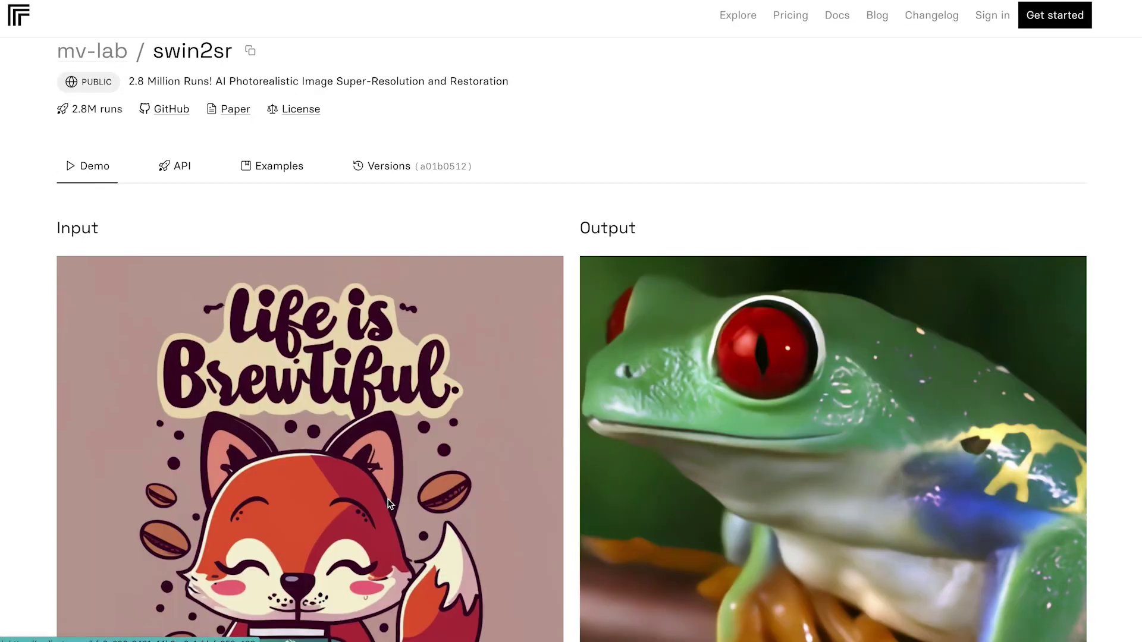
pyautogui.scroll(-7, 148, 567)
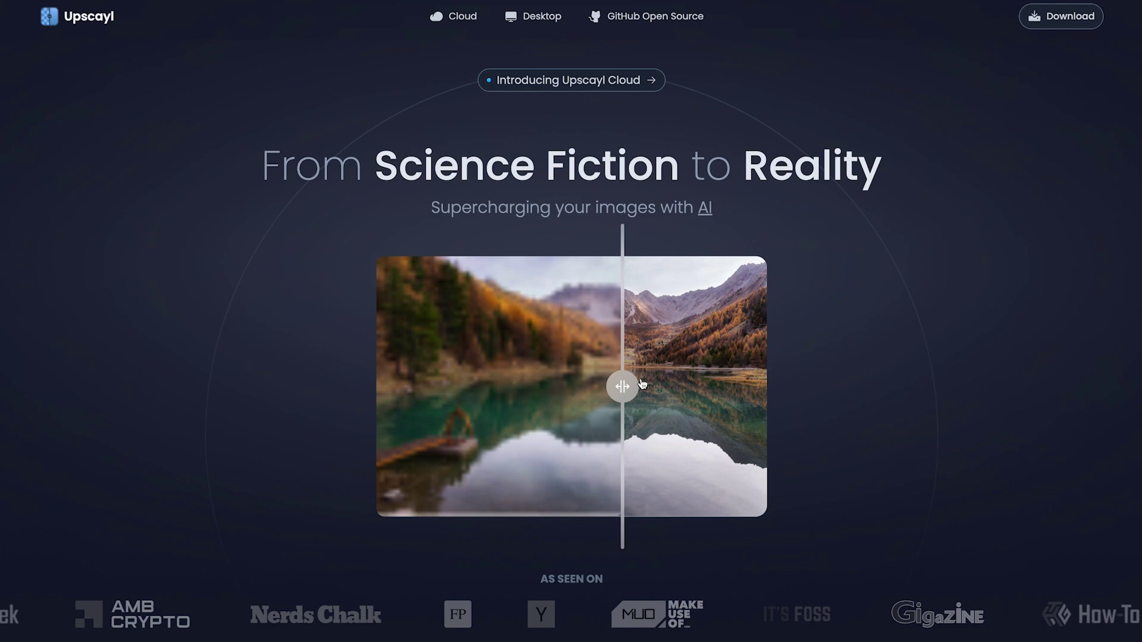
pyautogui.moveTo(619, 383); pyautogui.dragTo(359, 369)
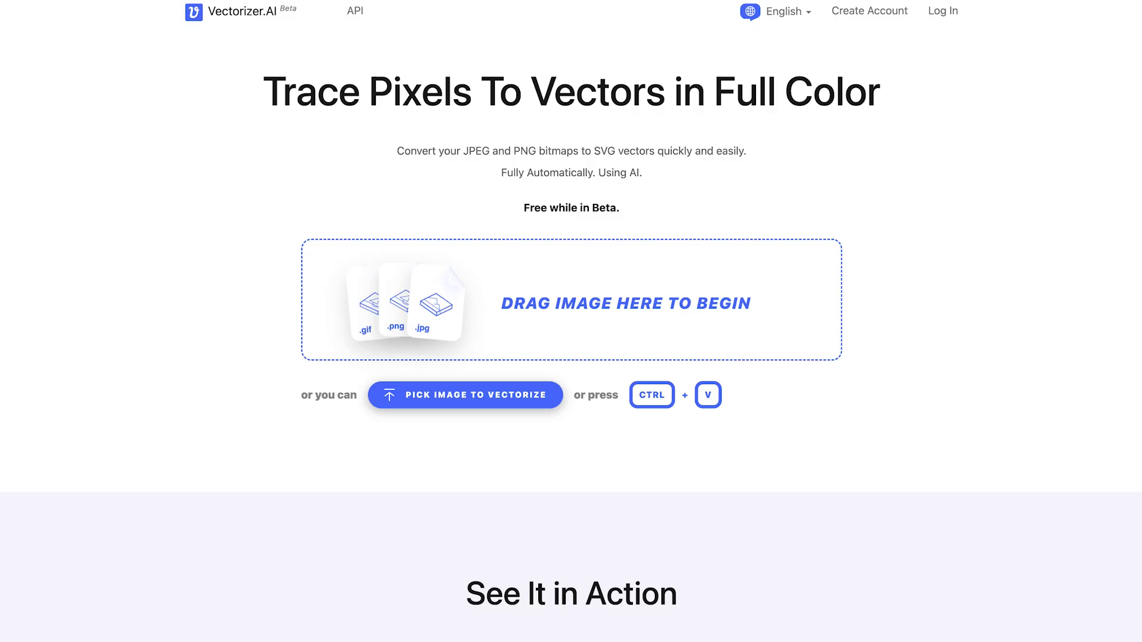
# Vectorize poster 2 copy.jpeg in Vectorizer.AI and download the result as SVG
pyautogui.moveTo(833, 322); pyautogui.dragTo(727, 284)
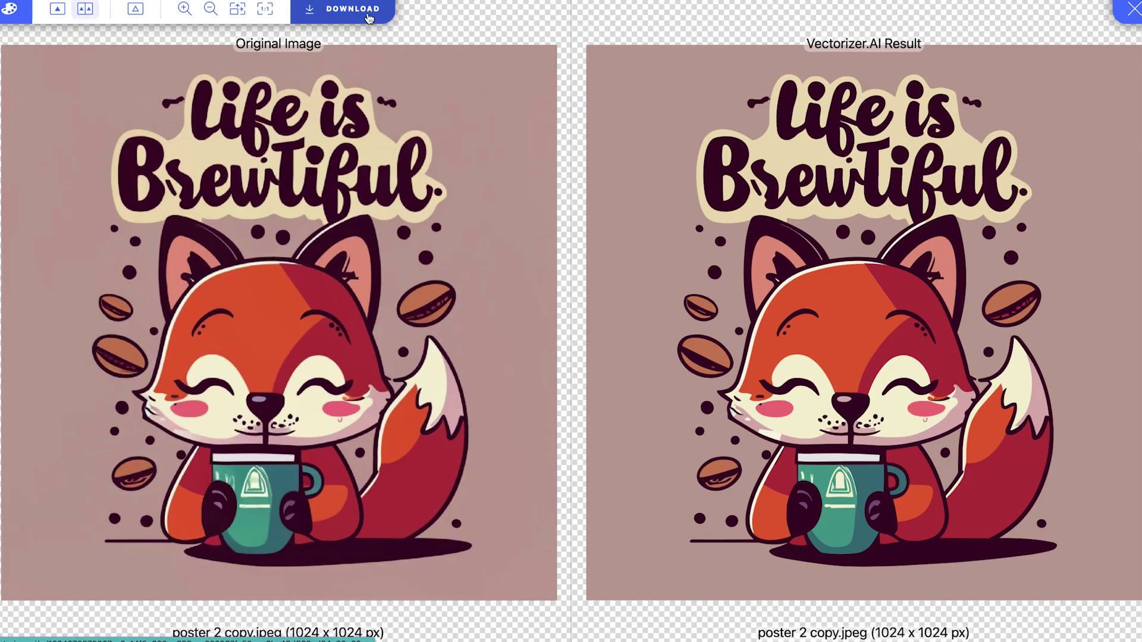
pyautogui.click(369, 18)
pyautogui.click(580, 559)
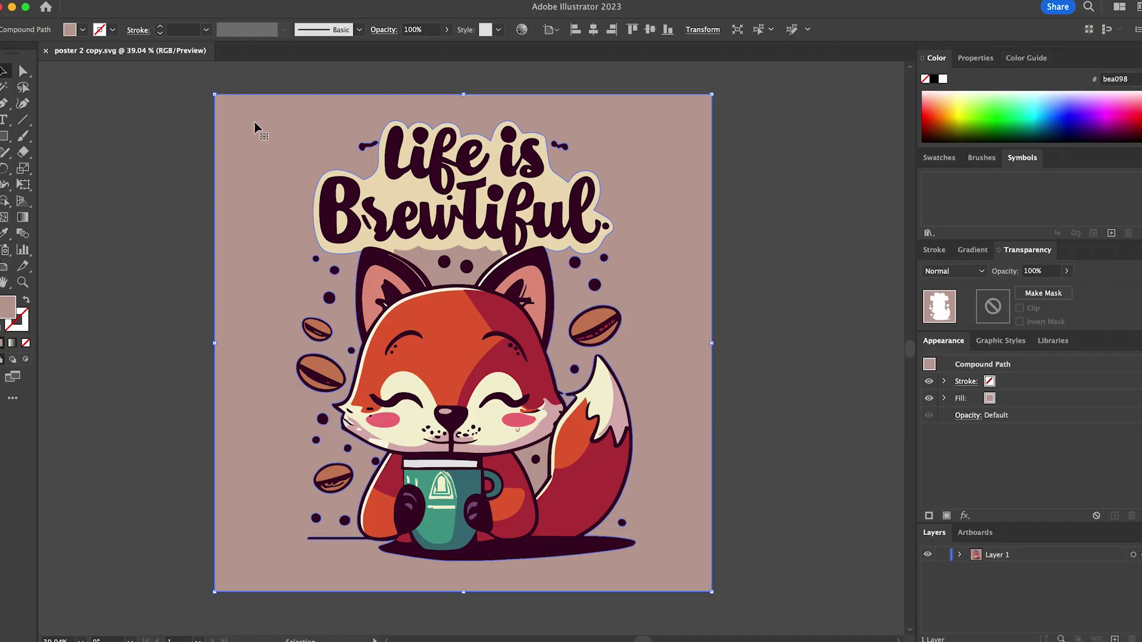
# Delete the pink background shape and resize the diagonal stroke inside the r
pyautogui.press('Delete')
pyautogui.click(423, 265)
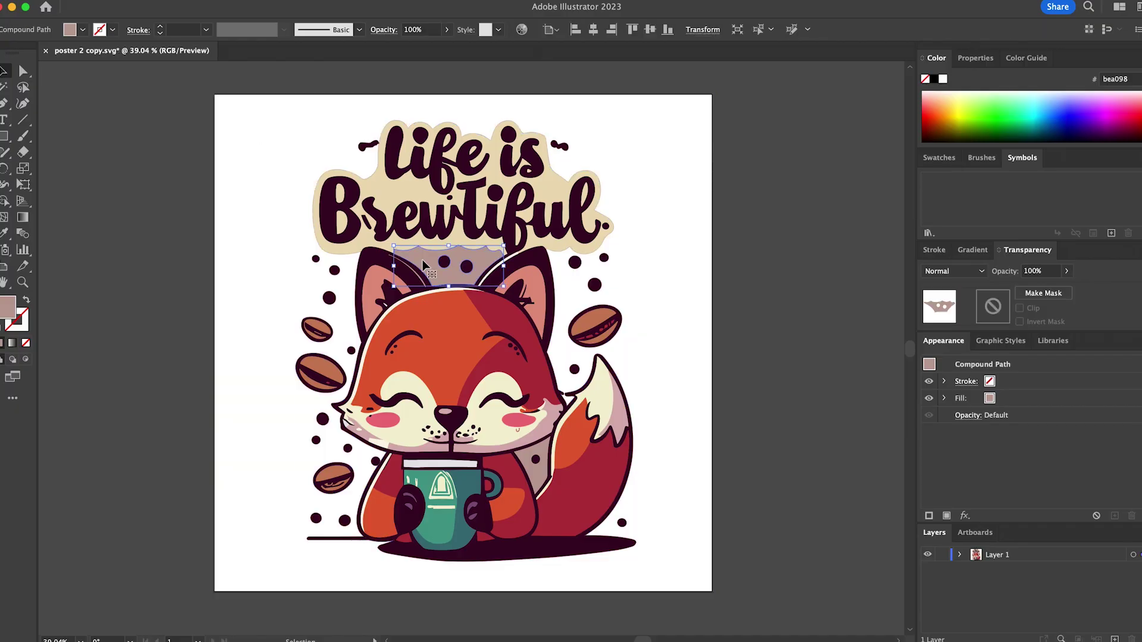
pyautogui.scroll(10, 345, 203)
pyautogui.click(378, 382)
pyautogui.moveTo(420, 437)
pyautogui.mouseDown()
pyautogui.moveTo(428, 450)
pyautogui.moveTo(416, 437)
pyautogui.mouseUp()
# Drag anchor points to reshape the beige outline around the r in Brewtiful
pyautogui.press('a')
pyautogui.click(374, 373)
pyautogui.press('super+equal')
pyautogui.moveTo(453, 345); pyautogui.dragTo(523, 398)
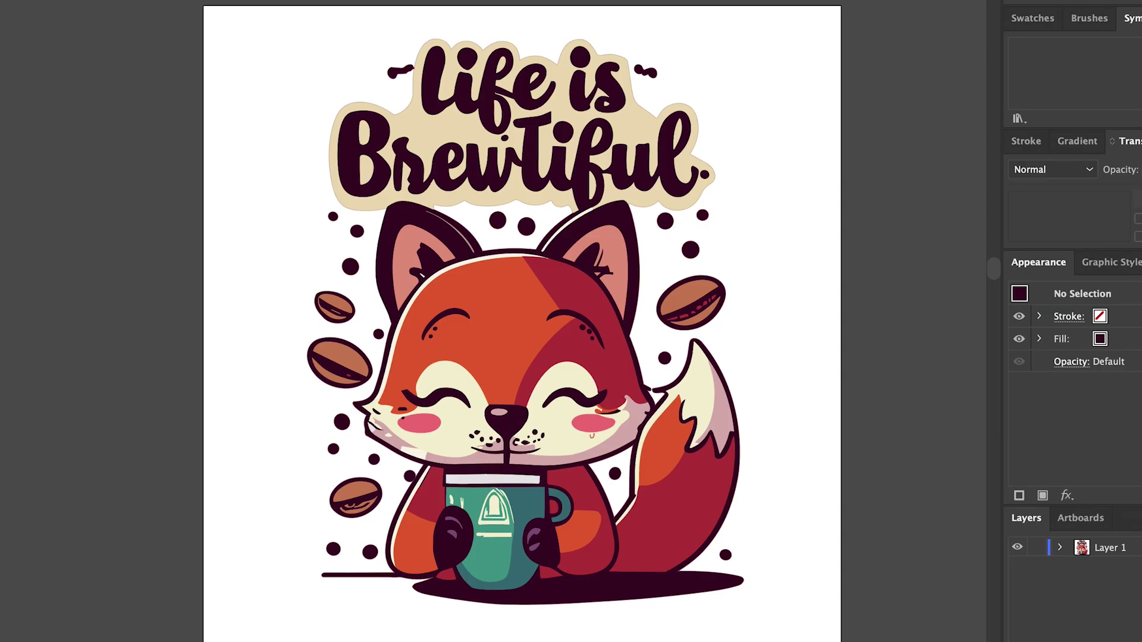